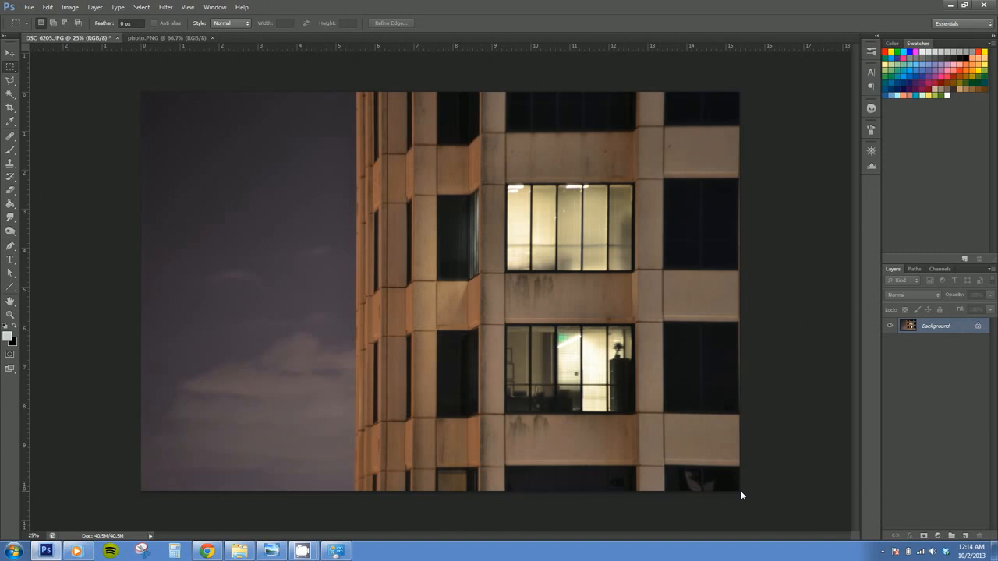
# Copy the whole phone screenshot from photo.PNG and paste it into DSC_6205.JPG as a new layer
pyautogui.click(171, 38)
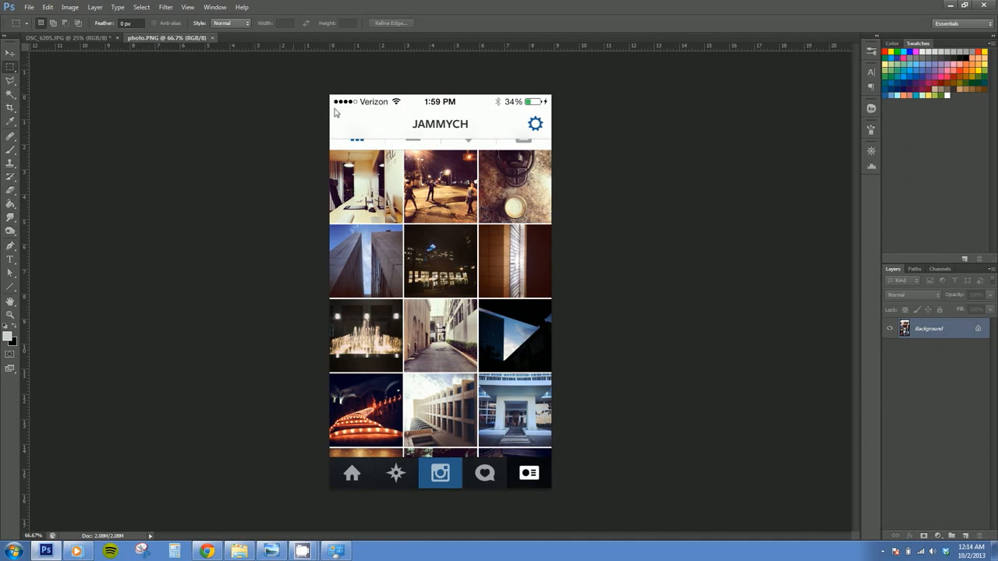
pyautogui.moveTo(333, 108); pyautogui.dragTo(602, 508)
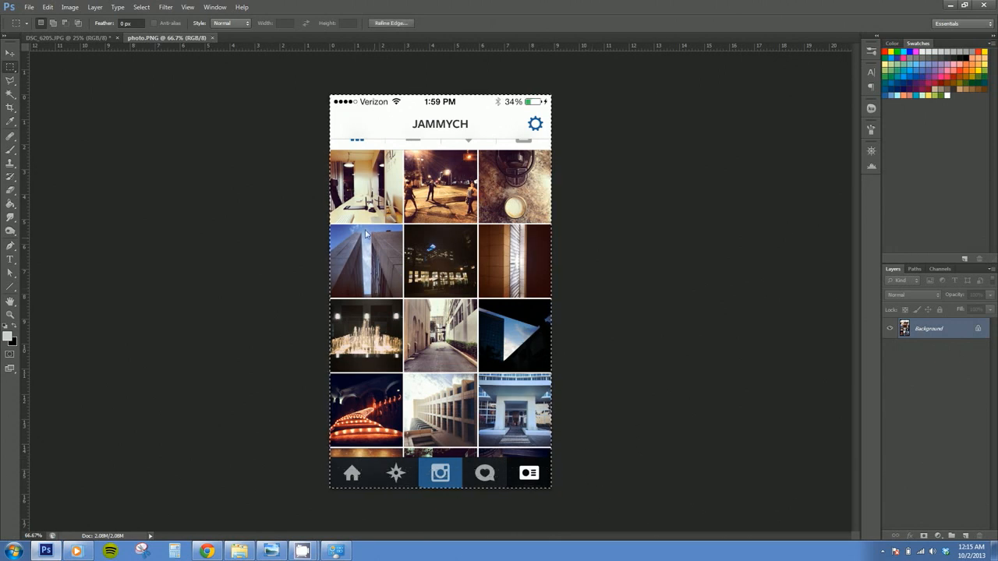
pyautogui.rightClick(417, 224)
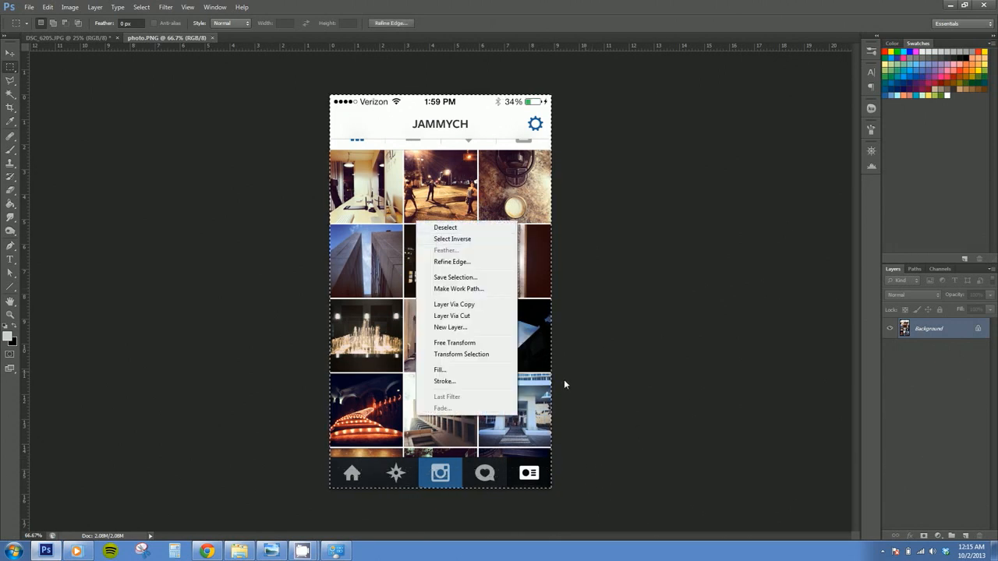
pyautogui.click(238, 193)
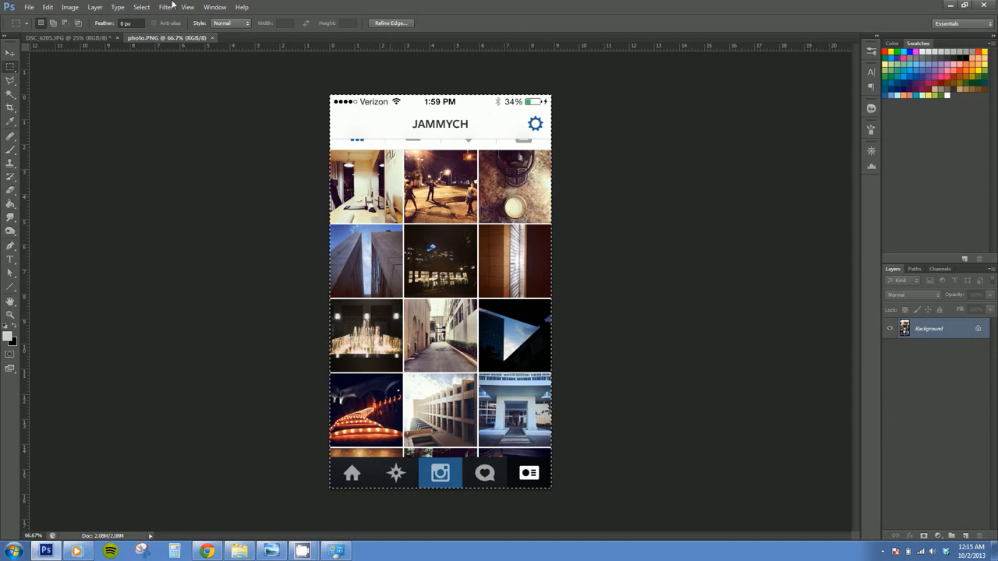
pyautogui.click(90, 37)
pyautogui.hotkey('ctrl', 'v')
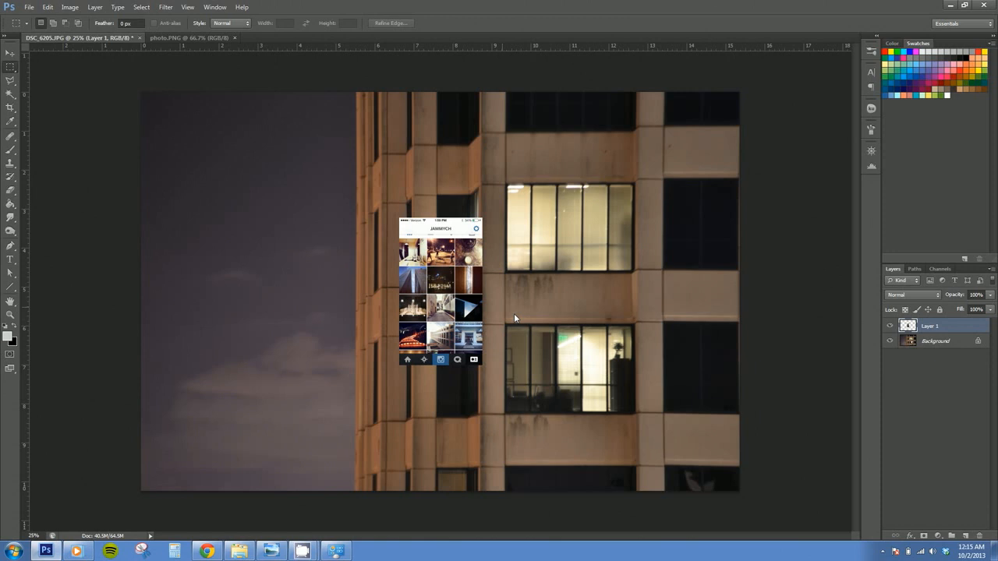
# Scale the pasted screenshot to 400% in width and height and reposition it over the building photo
pyautogui.hotkey('ctrl', 't')
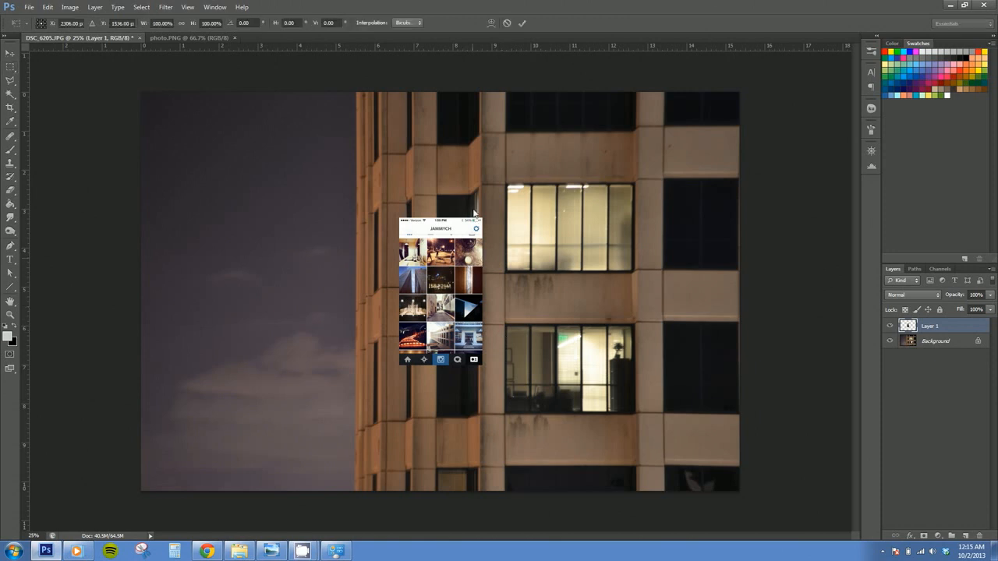
pyautogui.click(161, 23)
pyautogui.click(162, 24)
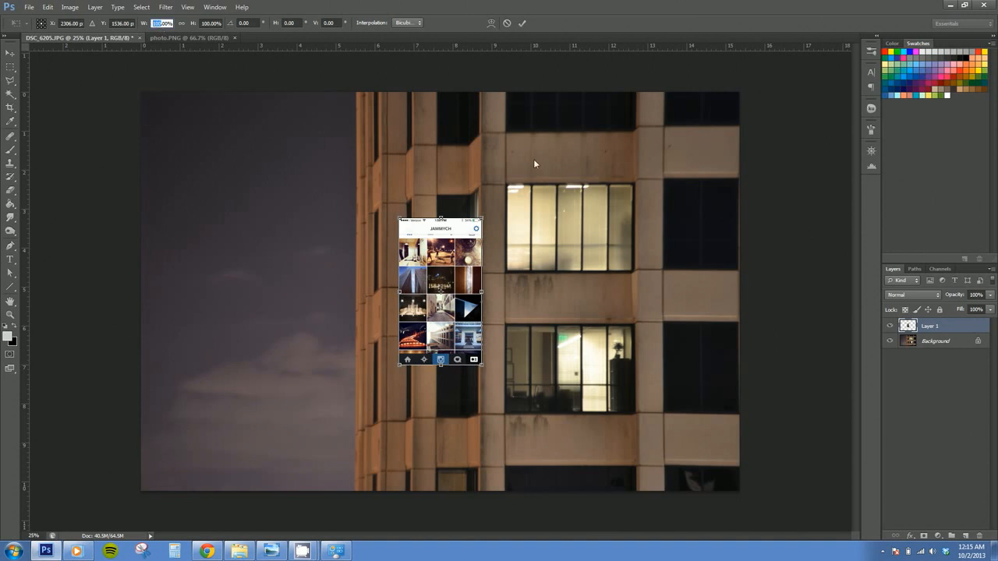
pyautogui.write('400')
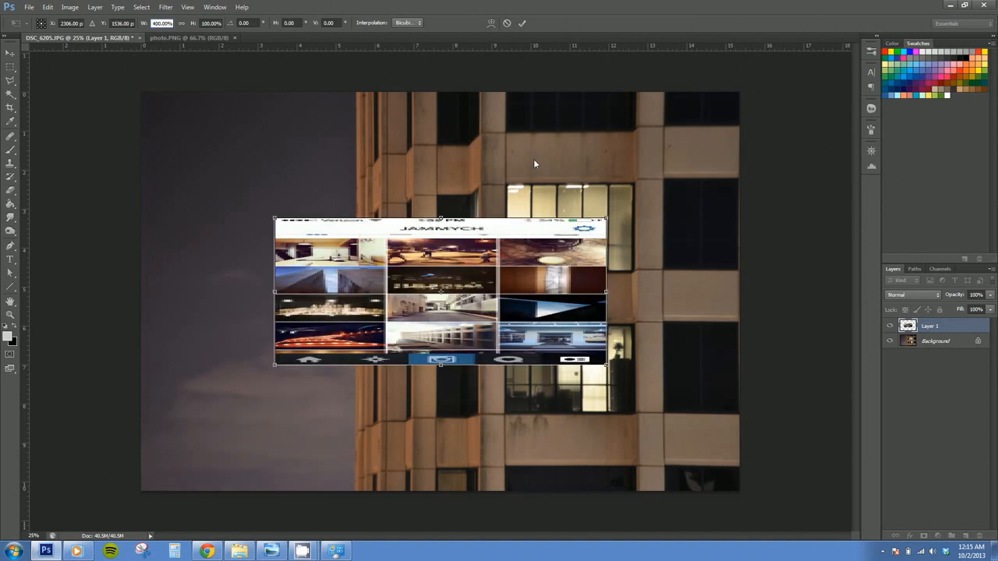
pyautogui.press('Tab')
pyautogui.write('400')
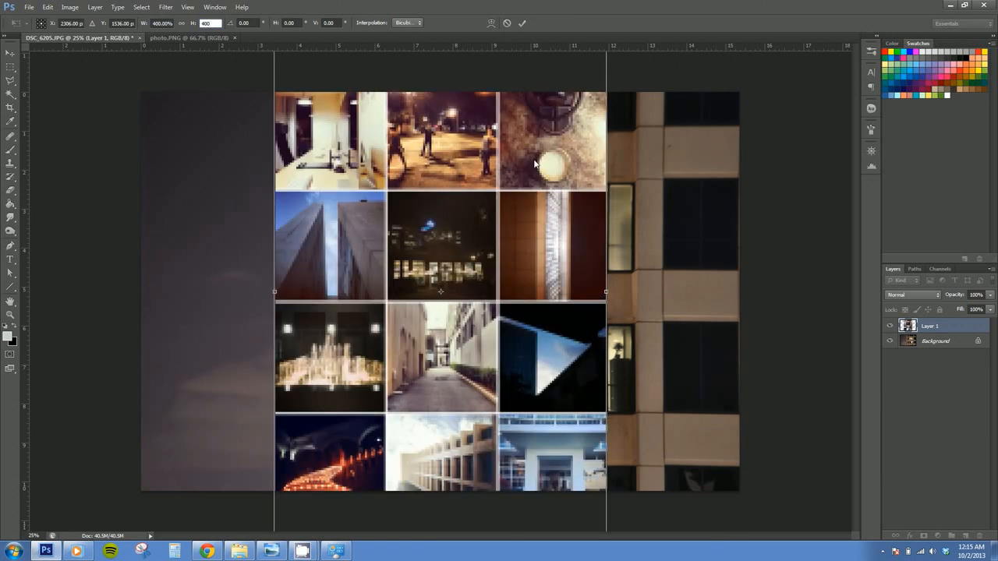
pyautogui.press('Return')
pyautogui.press('Return')
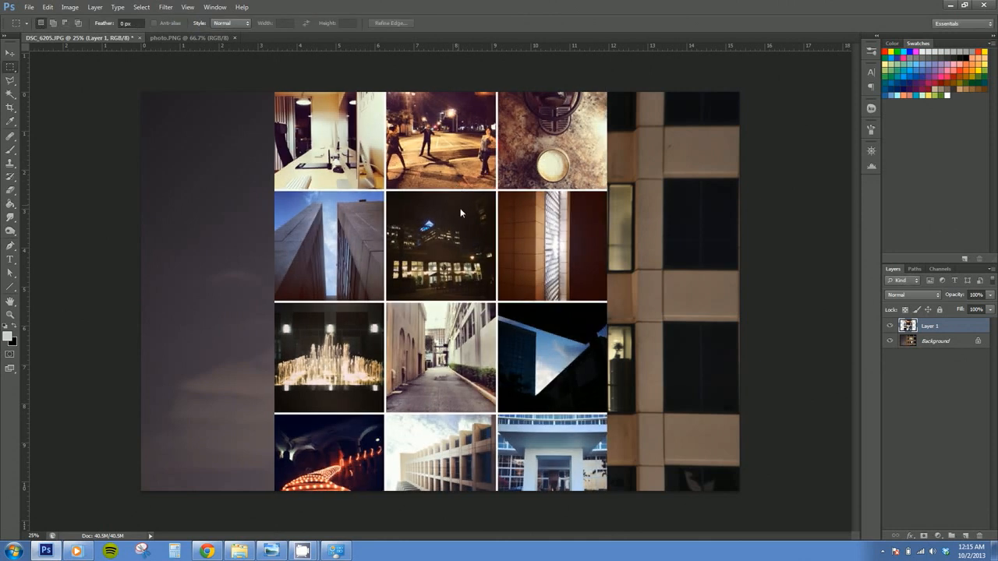
pyautogui.moveTo(470, 184); pyautogui.dragTo(472, 261)
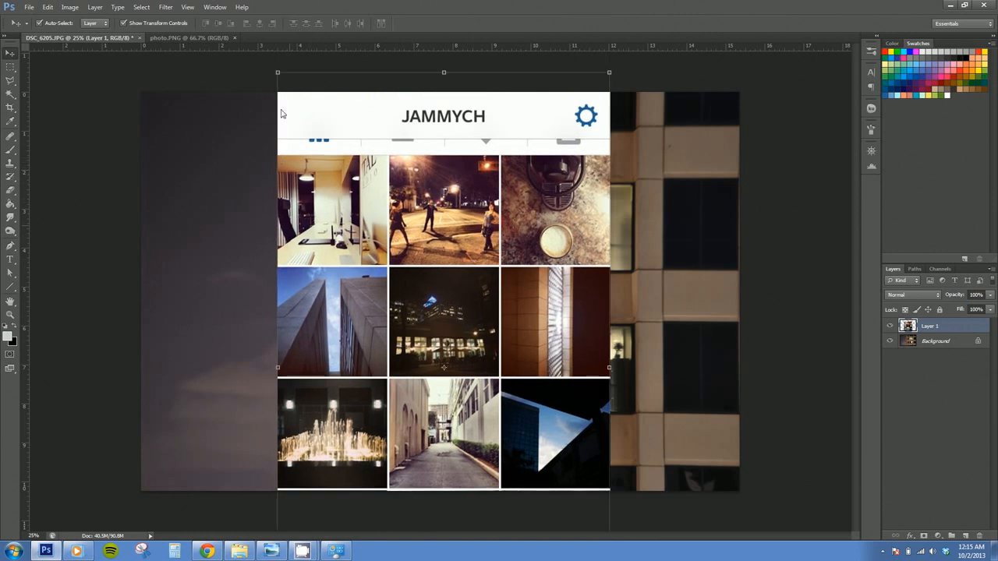
pyautogui.moveTo(385, 279); pyautogui.dragTo(393, 229)
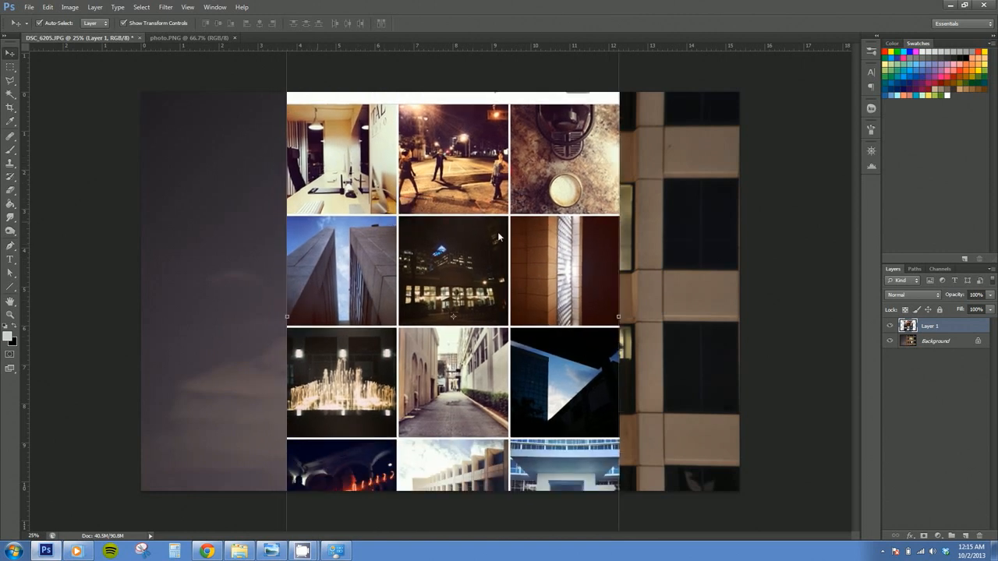
# Select the top row of three photos together with the white strip above it and delete that area from Layer 1
pyautogui.click(10, 67)
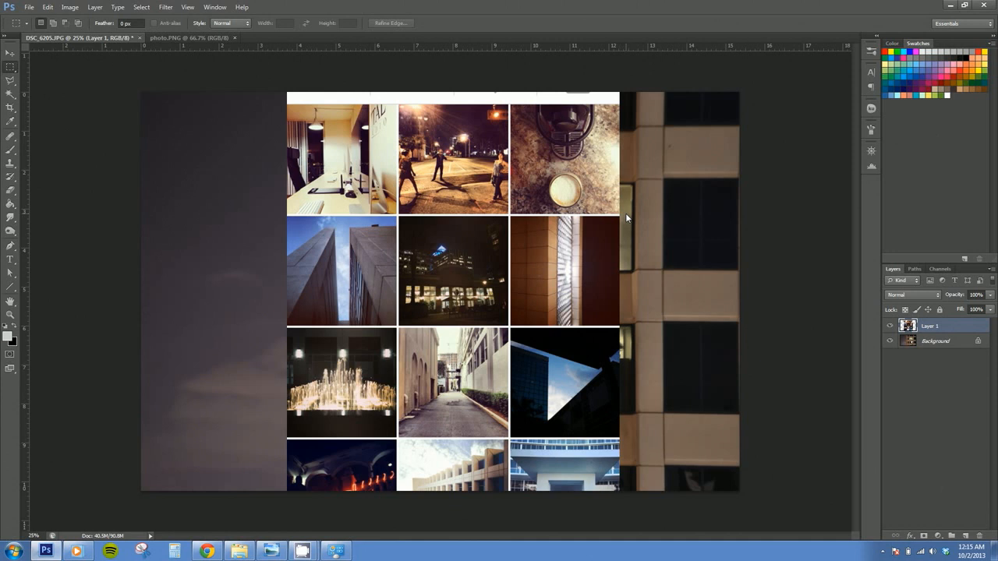
pyautogui.hotkey('ctrl', '+')
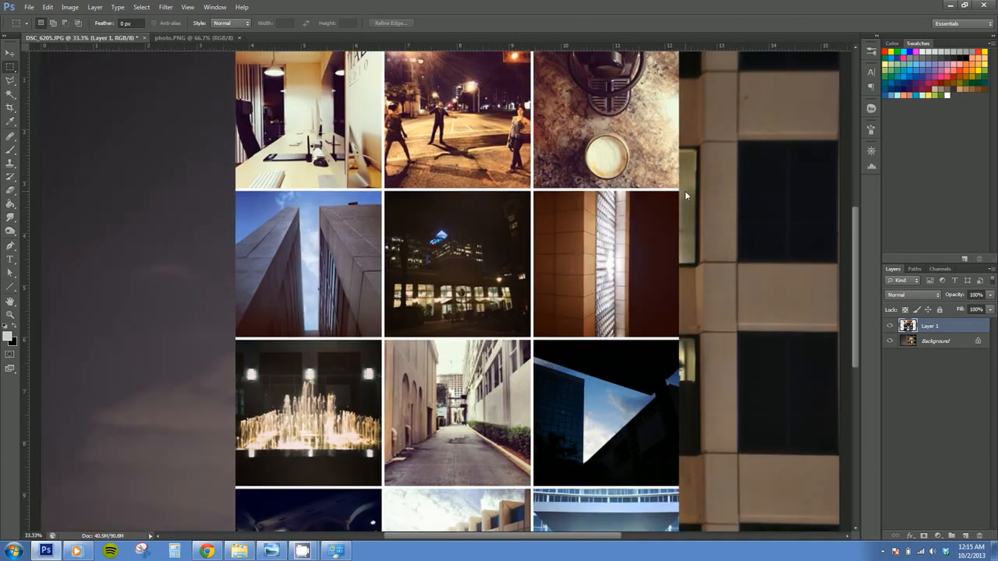
pyautogui.moveTo(685, 190); pyautogui.dragTo(216, 67)
pyautogui.hotkey('ctrl', '+')
pyautogui.hotkey('ctrl', '+')
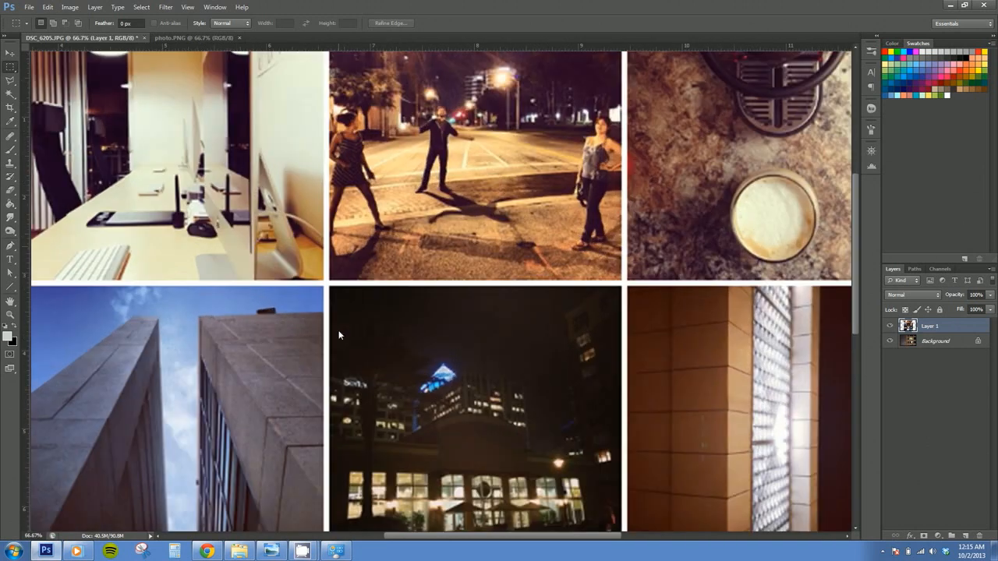
pyautogui.hotkey('ctrl', '-')
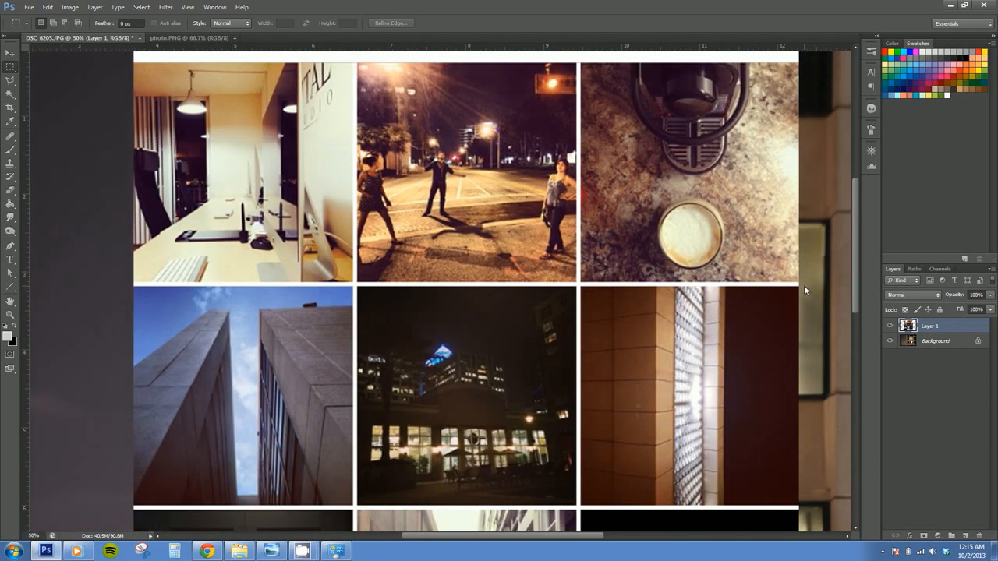
pyautogui.moveTo(804, 291); pyautogui.dragTo(98, 65)
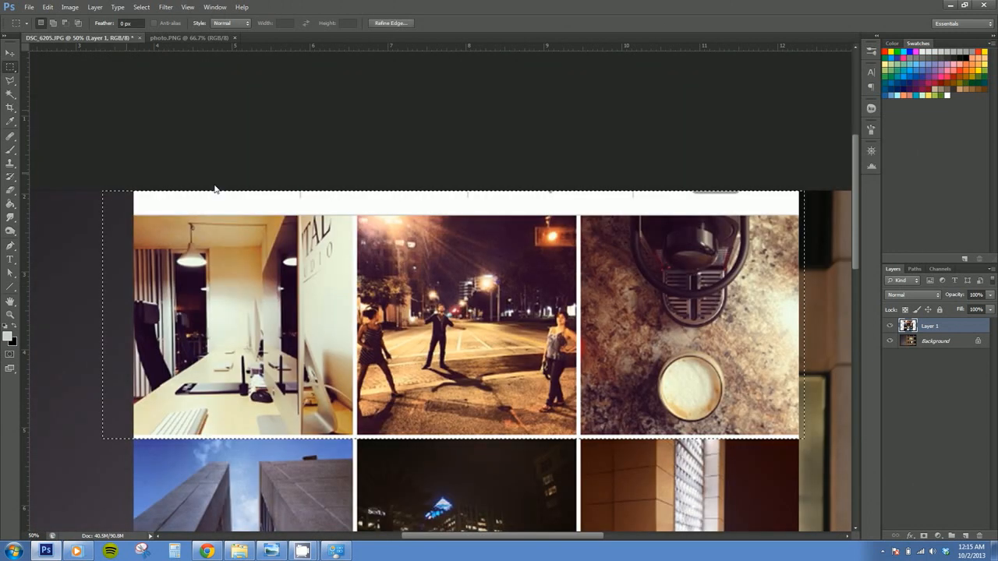
pyautogui.scroll(-3, 339, 438)
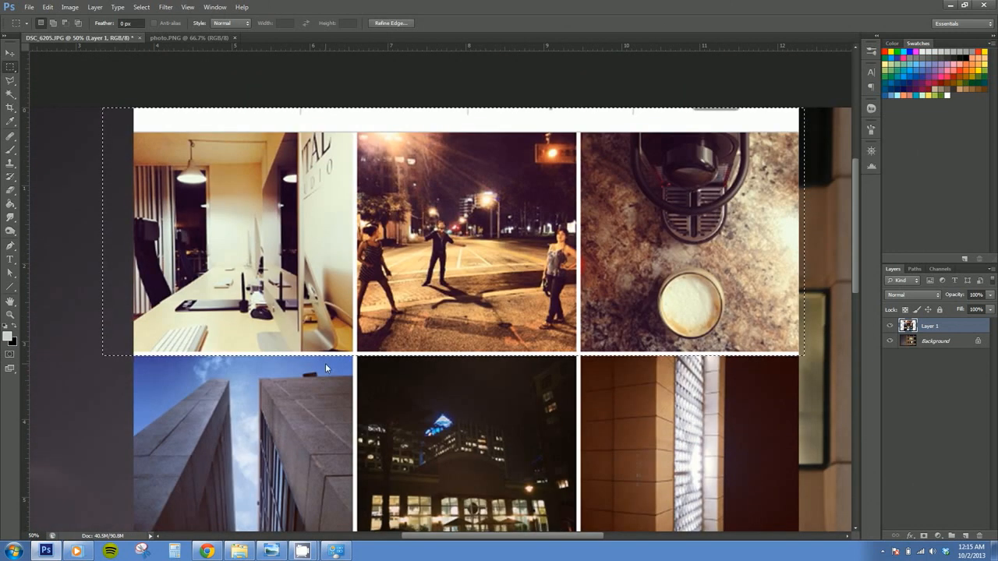
pyautogui.press('Delete')
# Select the cut-off bottom row of photos, including the white gap above it, and delete it from Layer 1
pyautogui.scroll(-5, 330, 317)
pyautogui.scroll(-10, 470, 335)
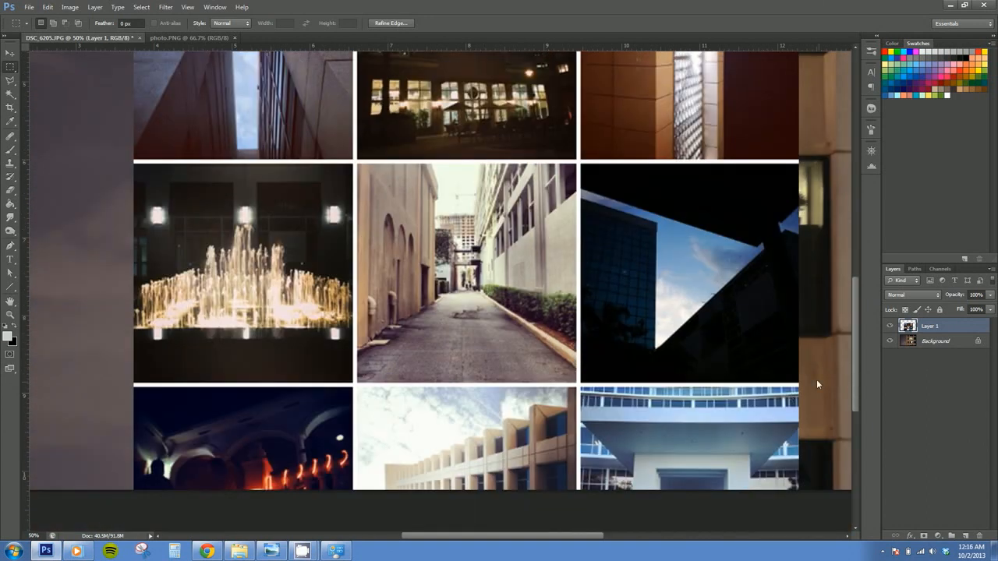
pyautogui.moveTo(815, 384)
pyautogui.mouseDown()
pyautogui.moveTo(667, 406)
pyautogui.moveTo(125, 538)
pyautogui.moveTo(138, 472)
pyautogui.mouseUp()
pyautogui.moveTo(833, 249)
pyautogui.mouseDown()
pyautogui.moveTo(844, 250)
pyautogui.moveTo(693, 291)
pyautogui.mouseUp()
pyautogui.moveTo(460, 351); pyautogui.dragTo(120, 367)
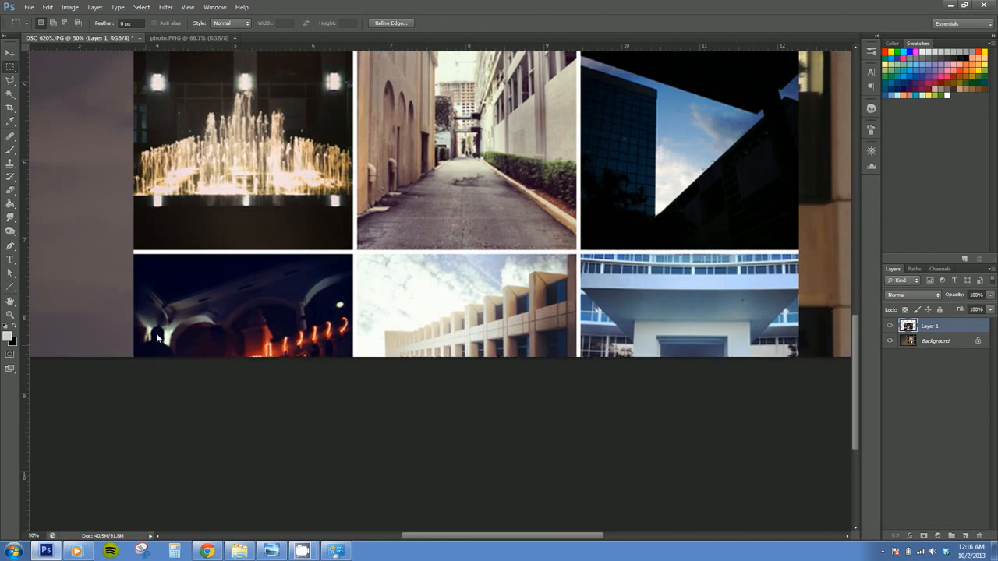
pyautogui.hotkey('ctrl', '+')
pyautogui.hotkey('ctrl', '+')
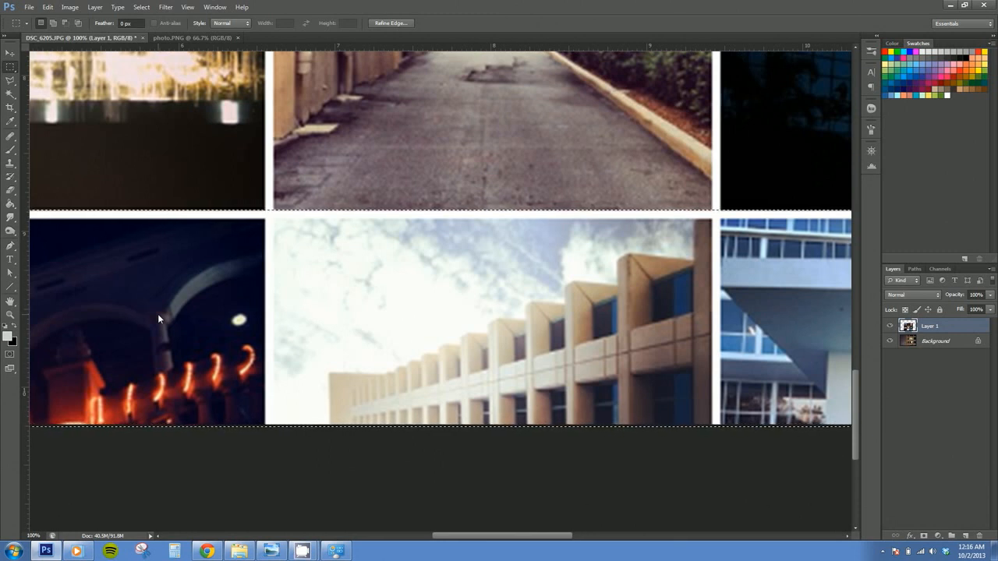
pyautogui.hotkey('ctrl', 'f')
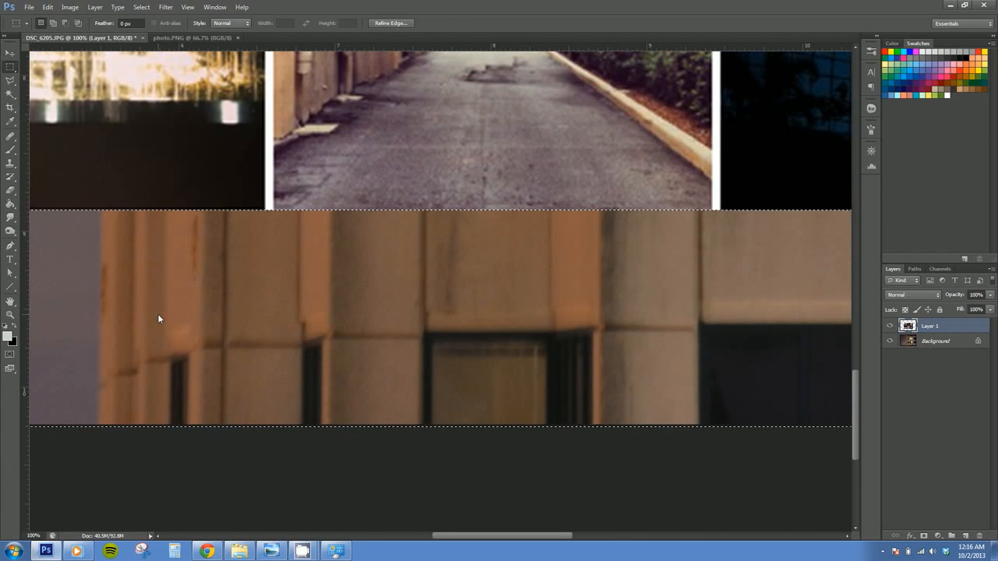
# Select the horizontal white gap between the two remaining photo rows with the Rectangular Marquee, delete it, and deselect
pyautogui.hotkey('ctrl', '-')
pyautogui.hotkey('ctrl', '-')
pyautogui.hotkey('ctrl', '-')
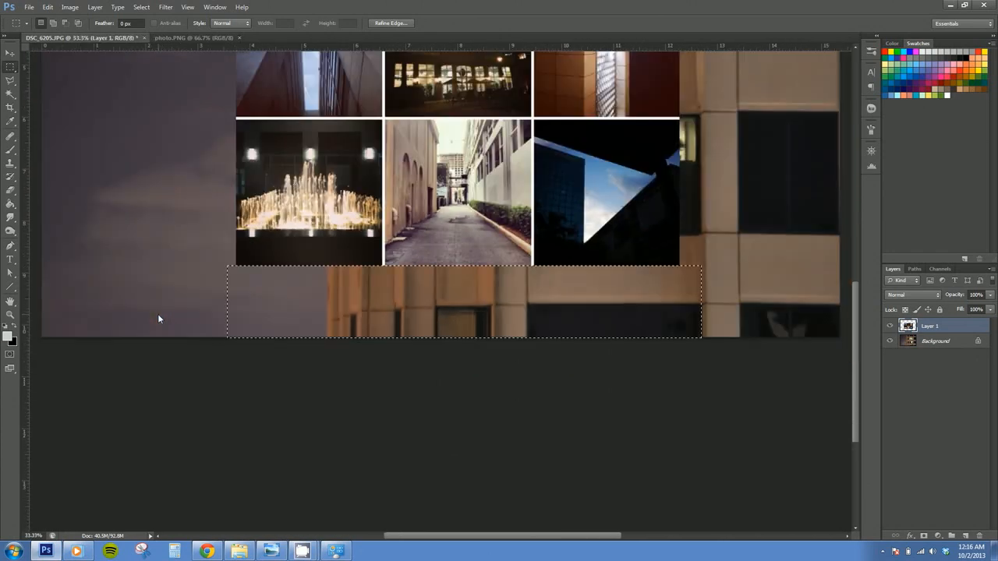
pyautogui.scroll(3, 211, 269)
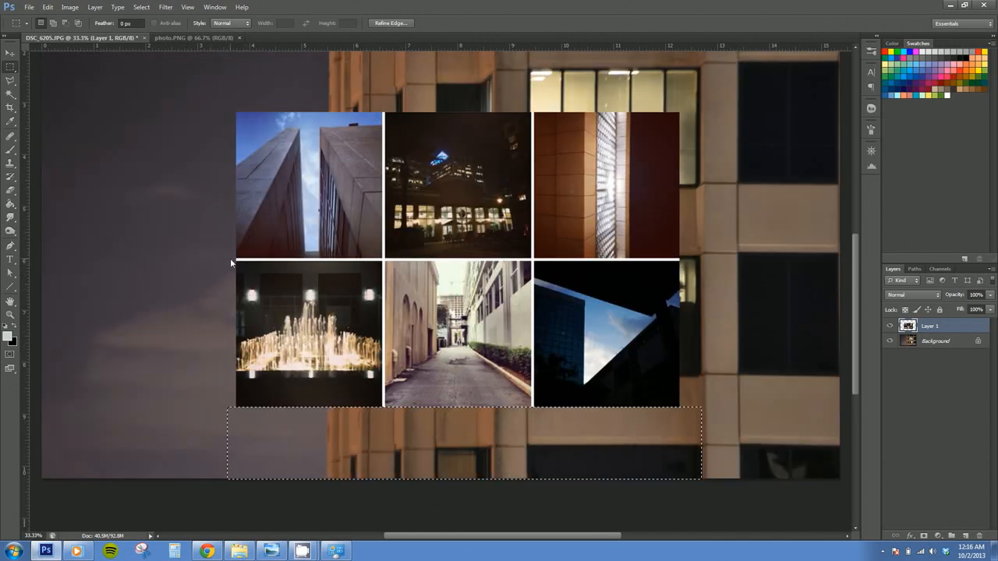
pyautogui.moveTo(232, 258); pyautogui.dragTo(690, 265)
pyautogui.hotkey('ctrl', '+')
pyautogui.hotkey('ctrl', '+')
pyautogui.hotkey('ctrl', '+')
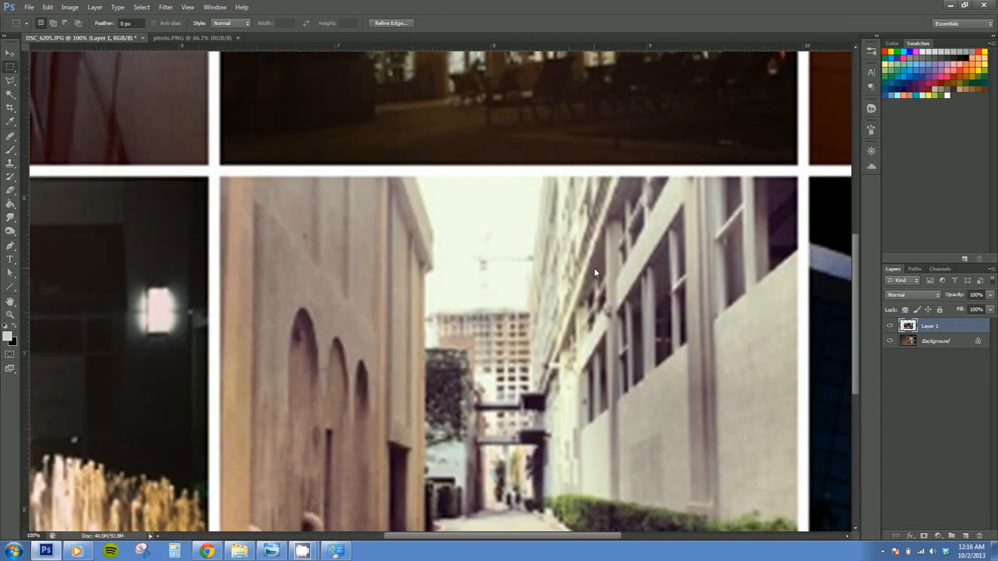
pyautogui.hotkey('ctrl', '+')
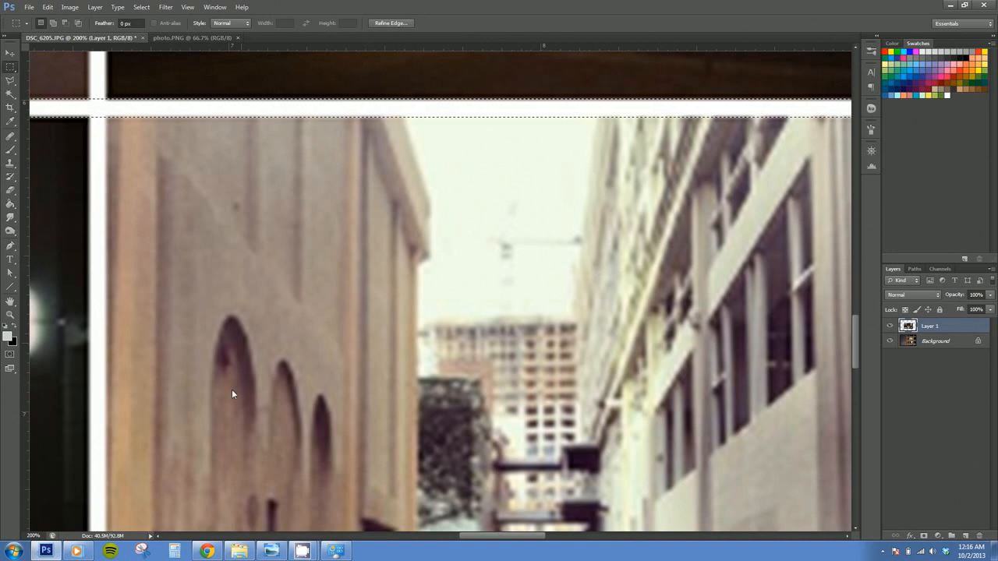
pyautogui.moveTo(522, 536); pyautogui.dragTo(423, 536)
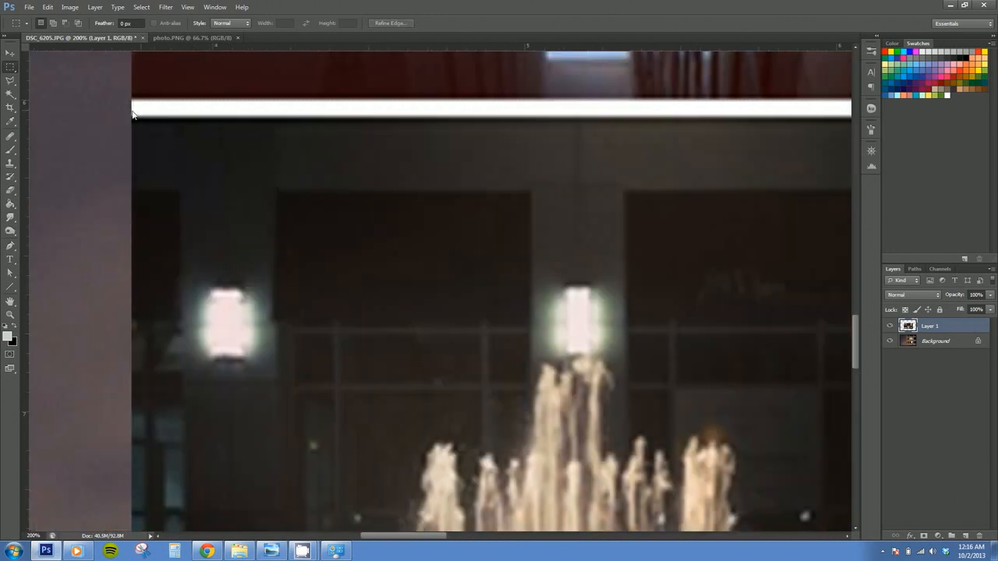
pyautogui.moveTo(126, 102); pyautogui.dragTo(146, 99)
pyautogui.click(650, 118)
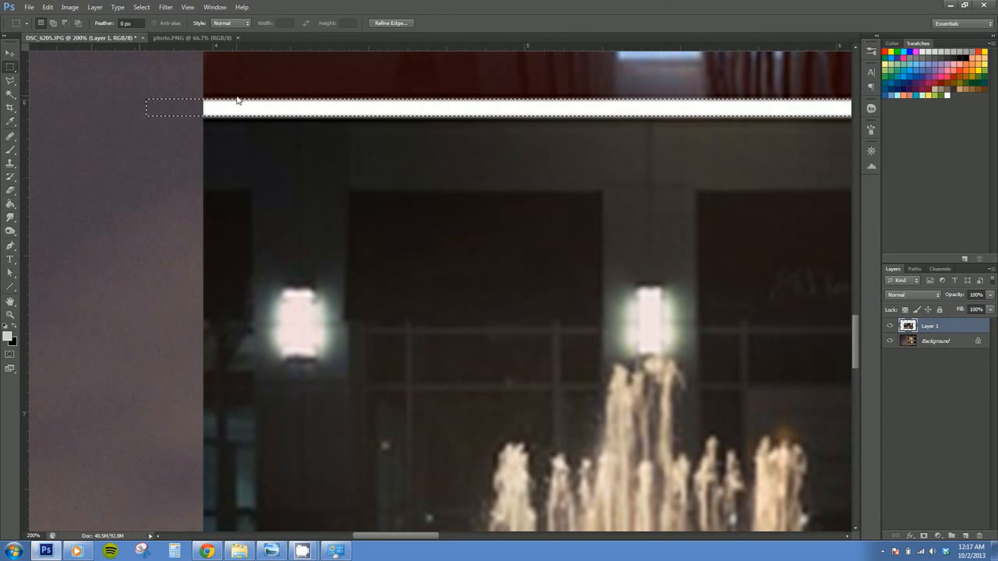
pyautogui.press('Delete')
pyautogui.scroll(-2, 543, 177)
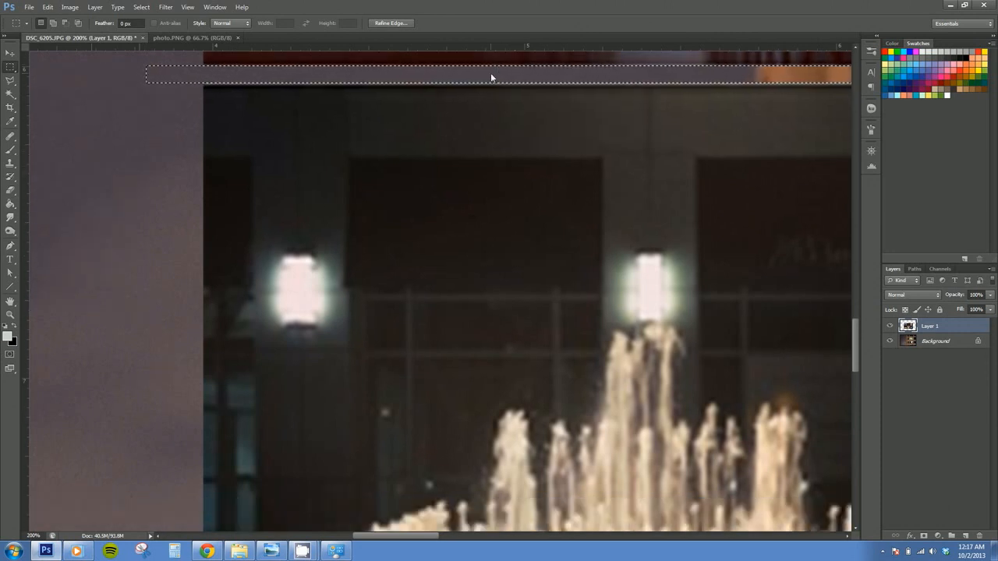
pyautogui.moveTo(490, 75); pyautogui.dragTo(484, 242)
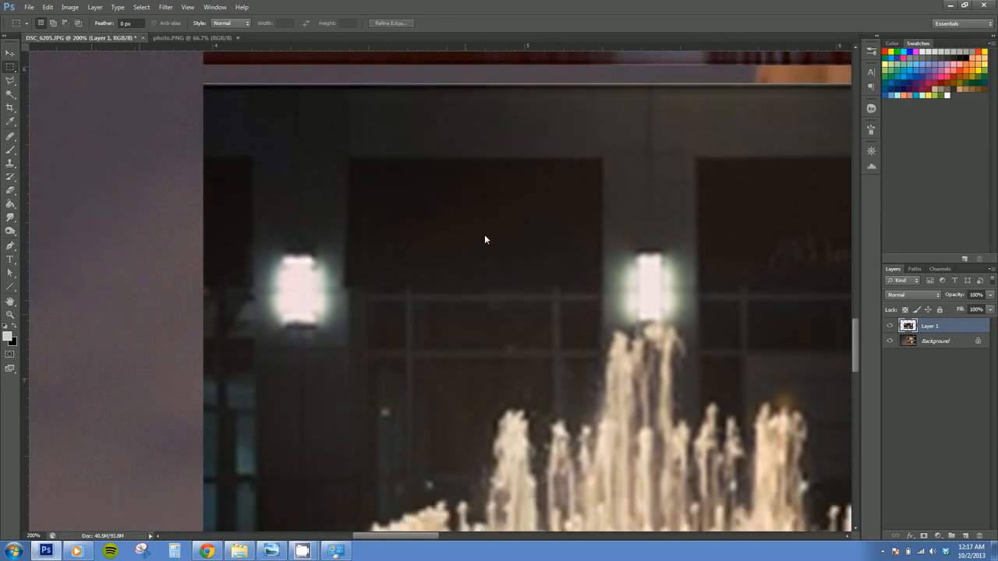
pyautogui.click(460, 79)
# Delete the remaining white gaps between the six photos so the building photo shows through
pyautogui.scroll(-7, 453, 310)
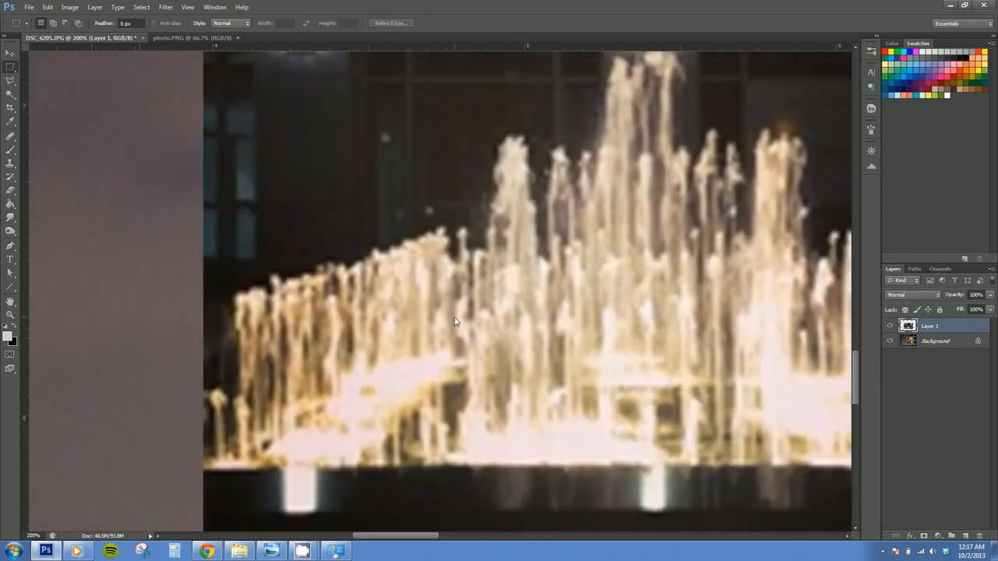
pyautogui.scroll(-3, 454, 320)
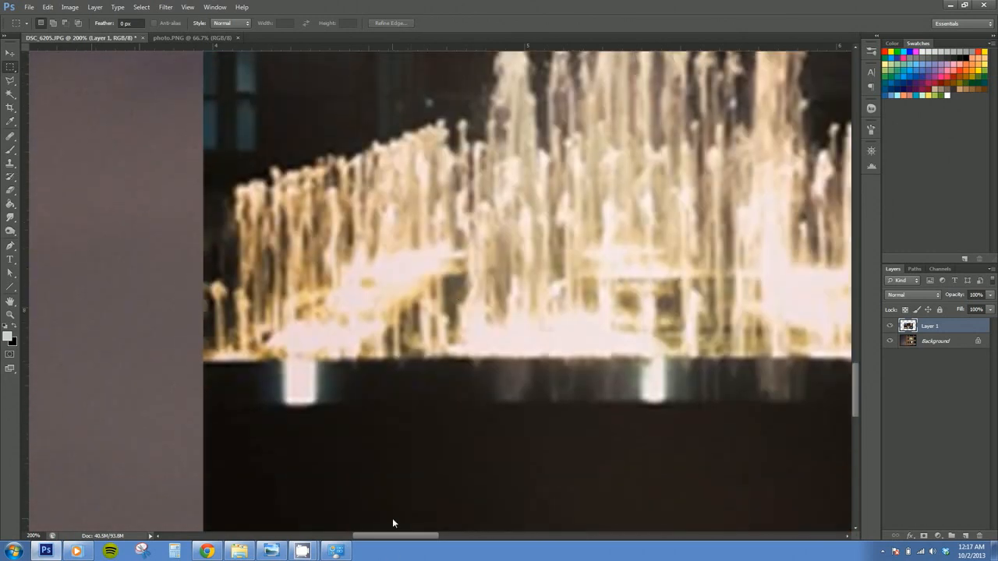
pyautogui.hotkey('ctrl', '-')
pyautogui.hotkey('ctrl', '-')
pyautogui.scroll(2, 505, 473)
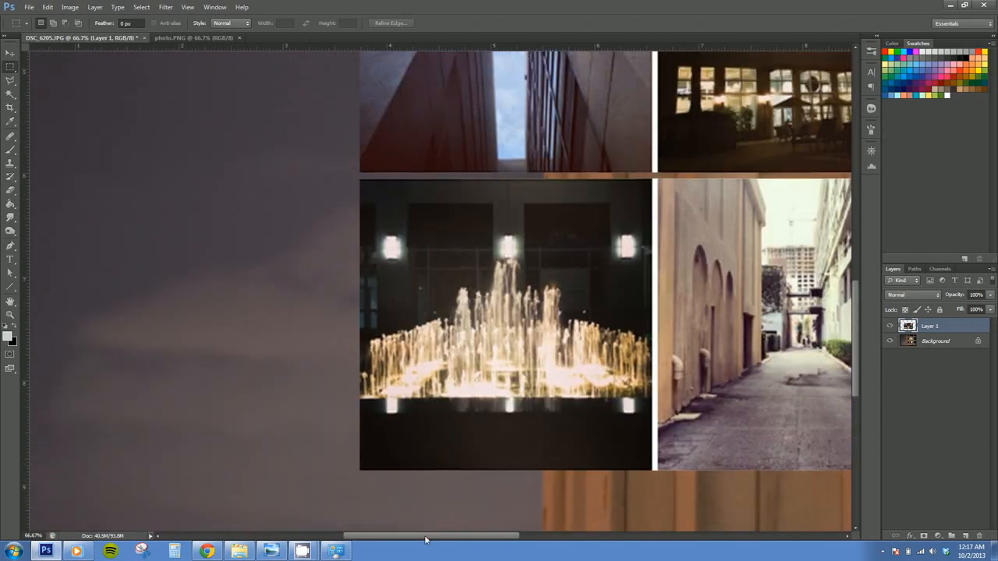
pyautogui.moveTo(425, 537); pyautogui.dragTo(481, 532)
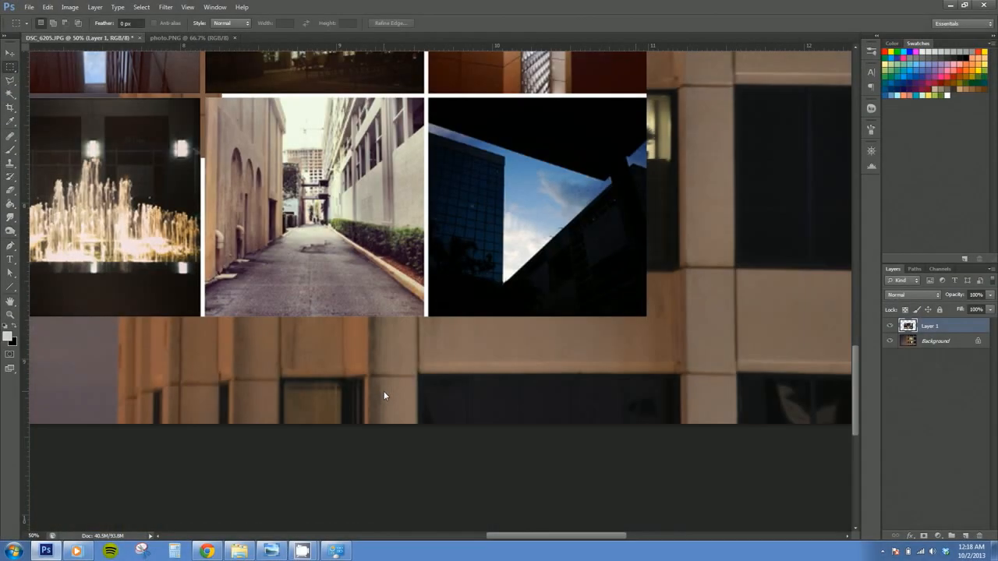
pyautogui.hotkey('ctrl', '-')
pyautogui.hotkey('ctrl', '-')
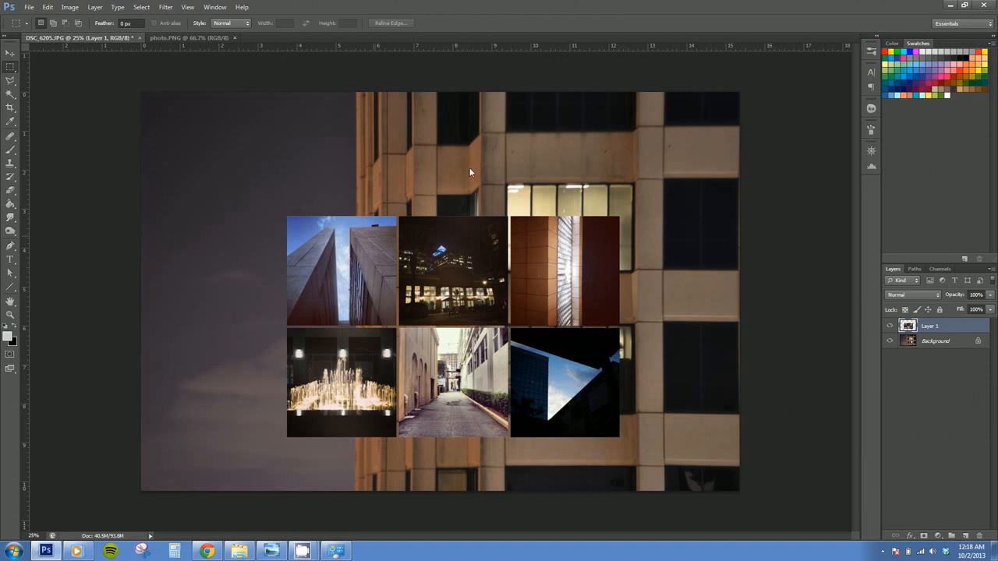
# Hide the photo grid on Layer 1 and unlock the Background layer, turning it into Layer 0
pyautogui.click(892, 326)
pyautogui.click(980, 343)
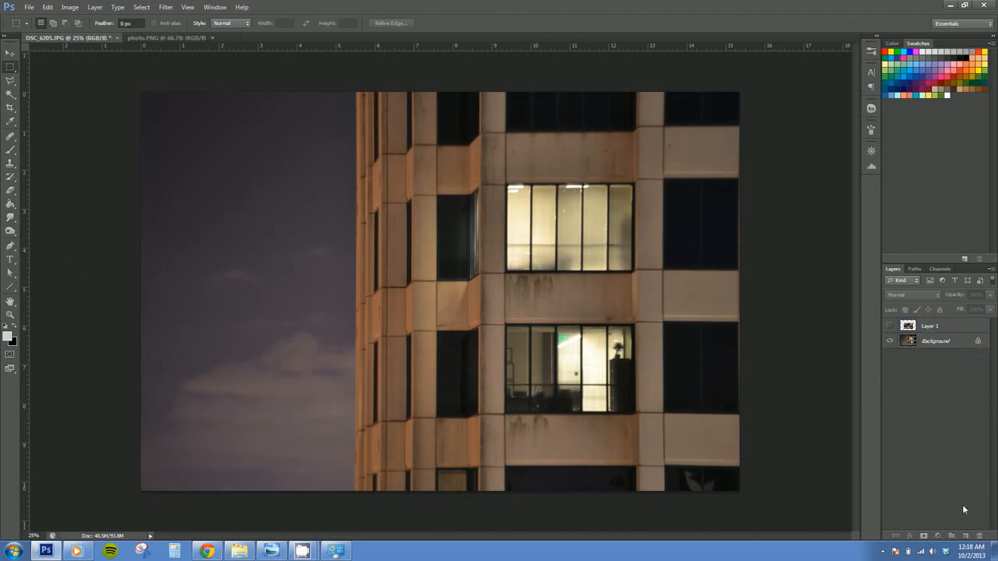
pyautogui.click(973, 549)
pyautogui.click(971, 389)
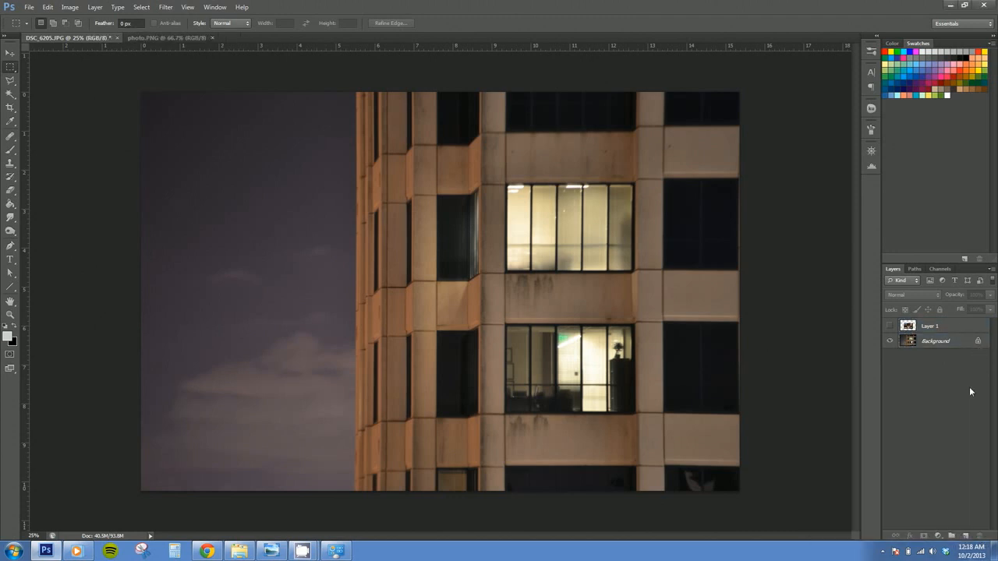
pyautogui.click(979, 344)
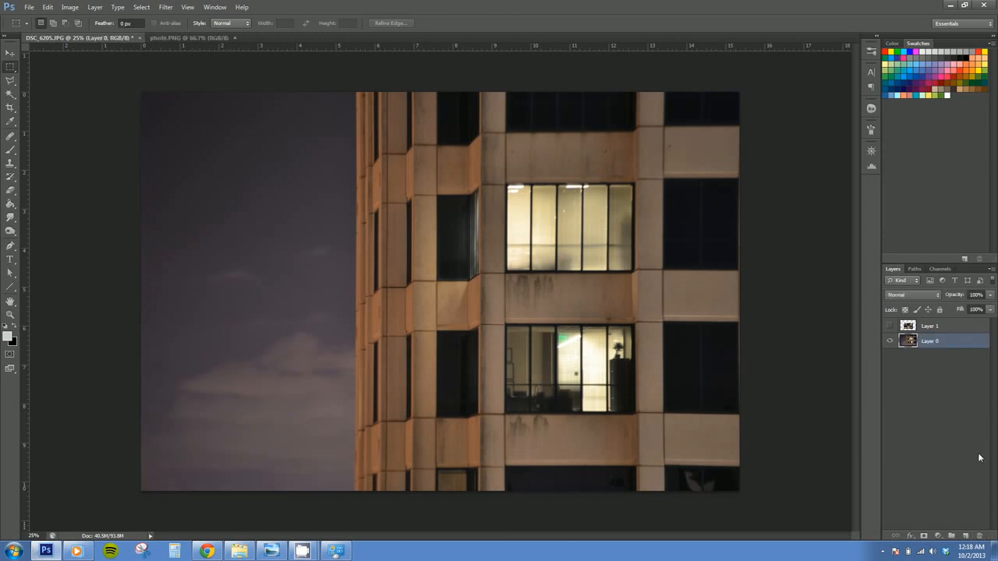
# Add a Curves adjustment above Layer 0 with a gentle S-curve that lowers the shadows and raises the highlights
pyautogui.click(938, 537)
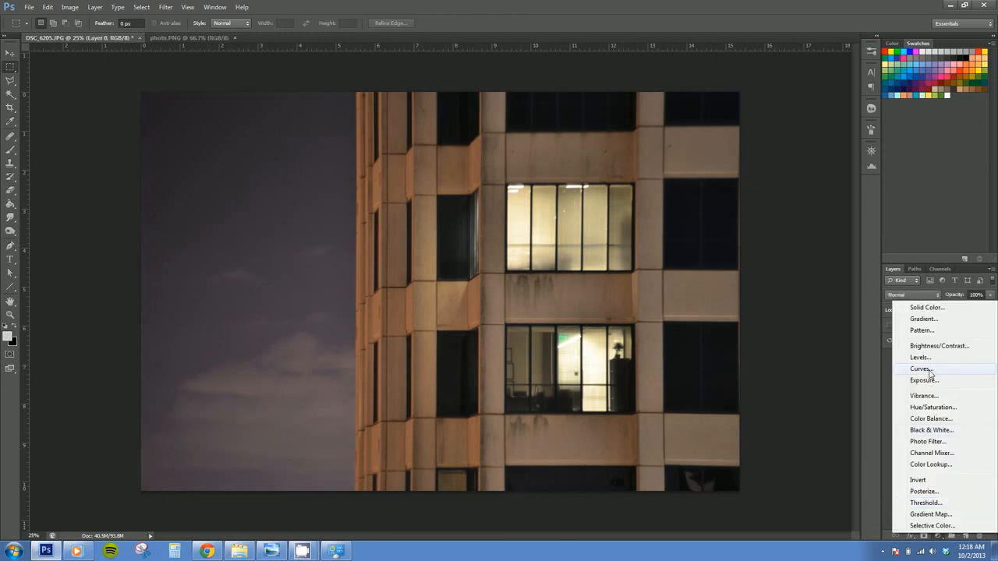
pyautogui.click(922, 369)
pyautogui.moveTo(751, 361); pyautogui.dragTo(751, 364)
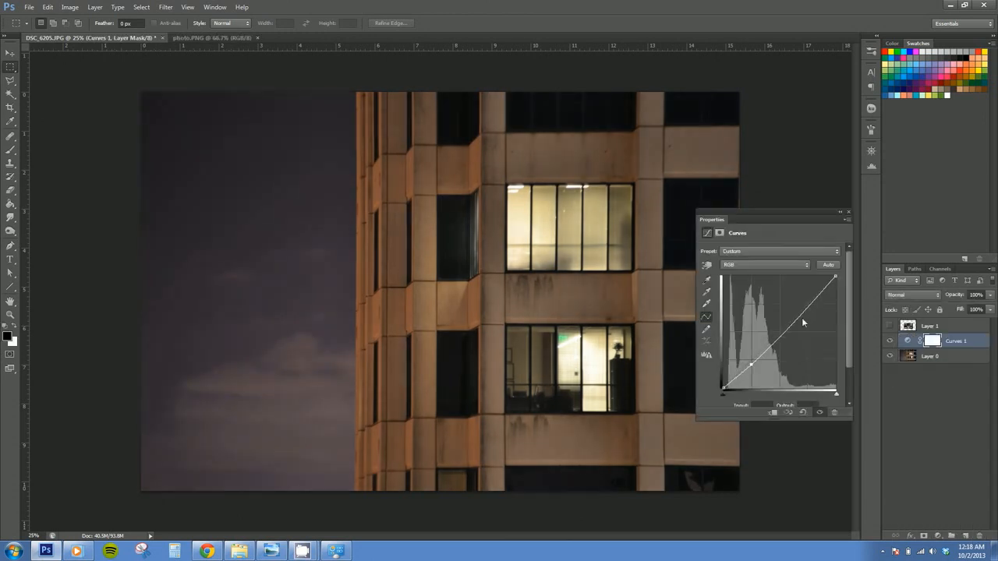
pyautogui.moveTo(812, 301); pyautogui.dragTo(810, 296)
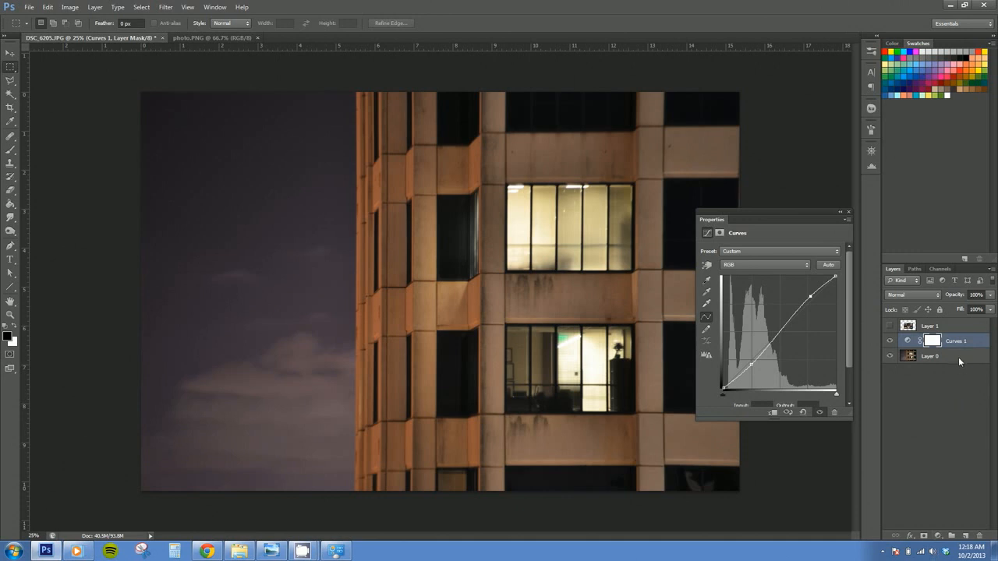
# Duplicate Layer 0 directly above itself, with no extra blank layer
pyautogui.click(933, 356)
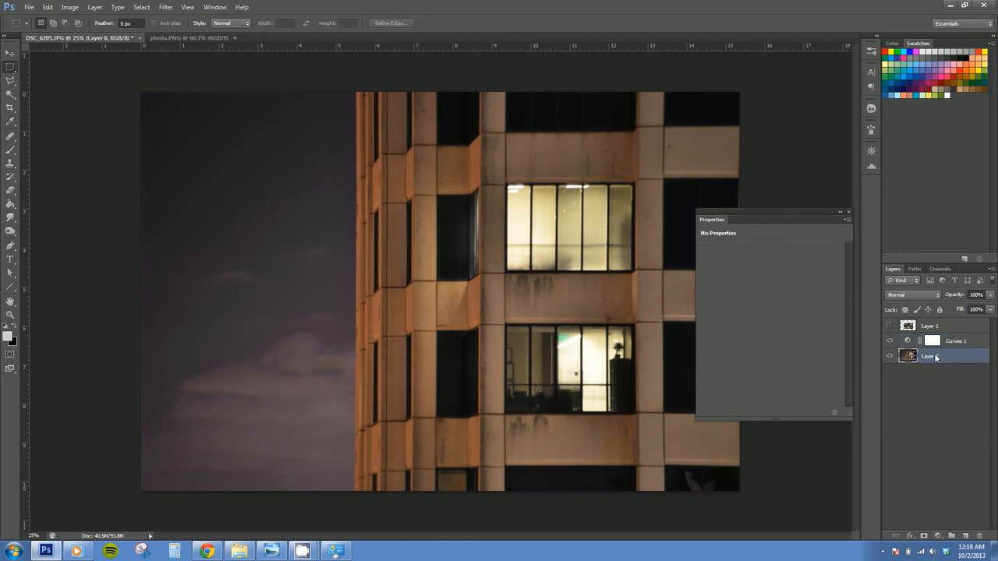
pyautogui.doubleClick(943, 359)
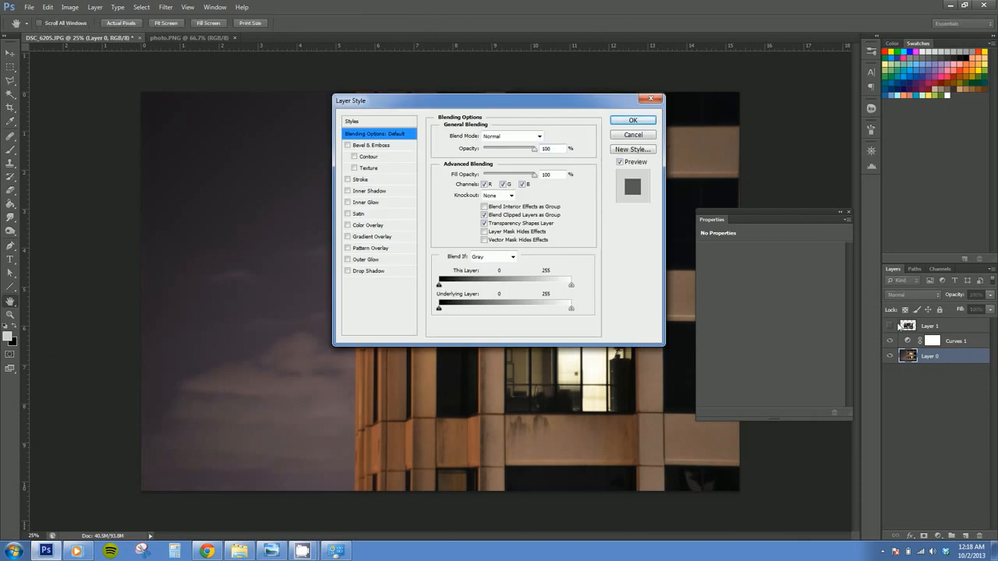
pyautogui.click(633, 121)
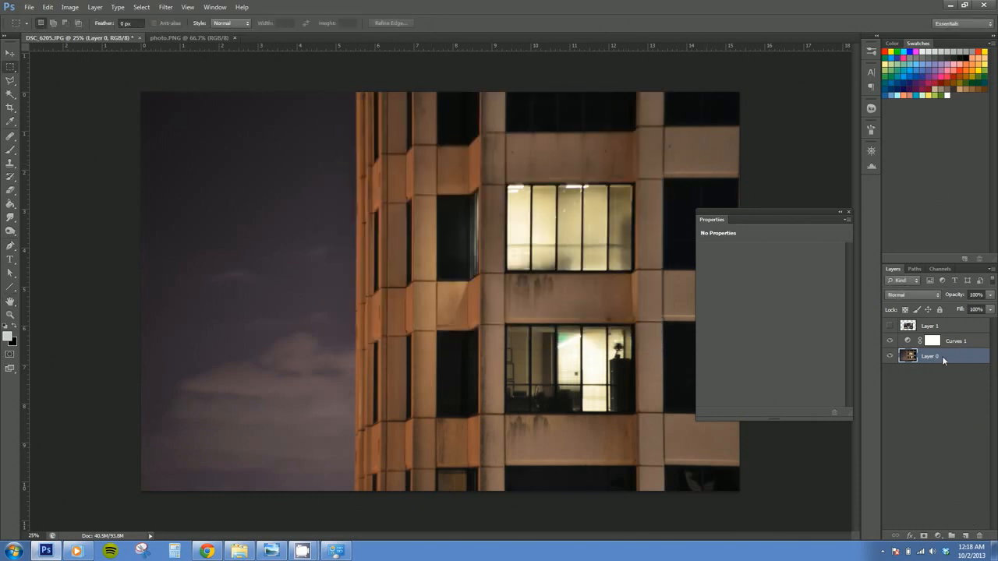
pyautogui.moveTo(942, 356); pyautogui.dragTo(966, 536)
pyautogui.click(966, 536)
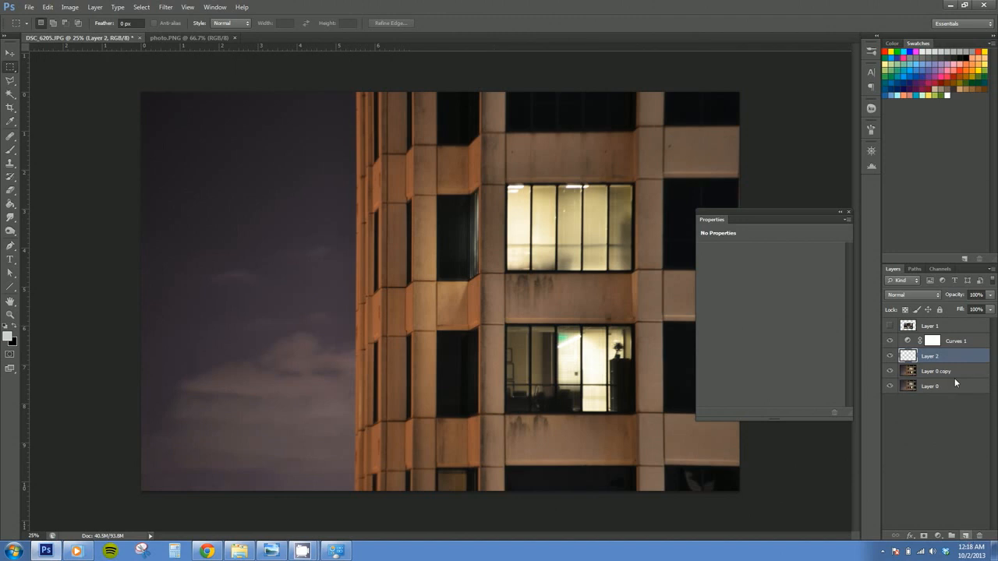
pyautogui.hotkey('ctrl', 'z')
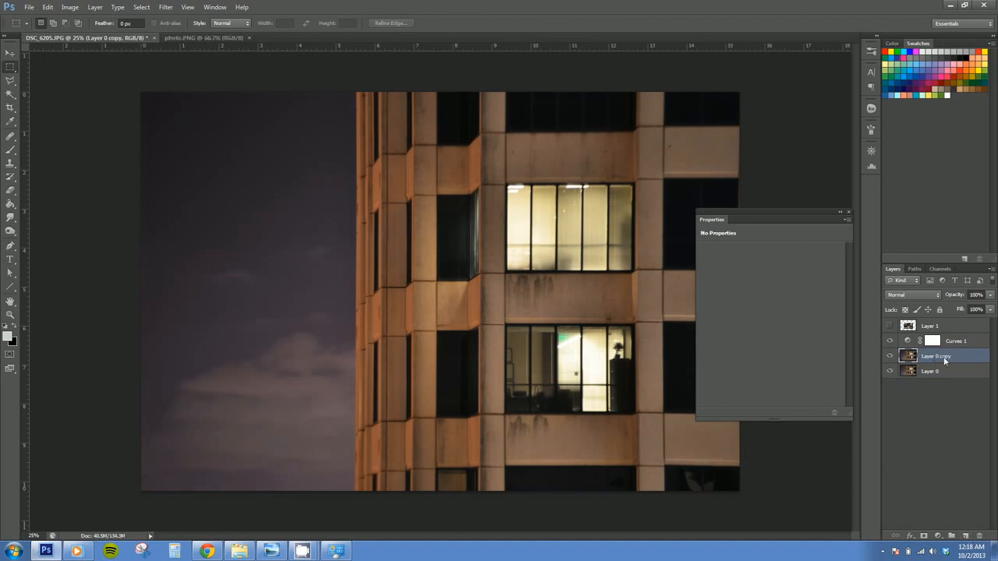
# Set the blend mode of Layer 0 copy to Soft Light and its opacity to 71%
pyautogui.click(931, 295)
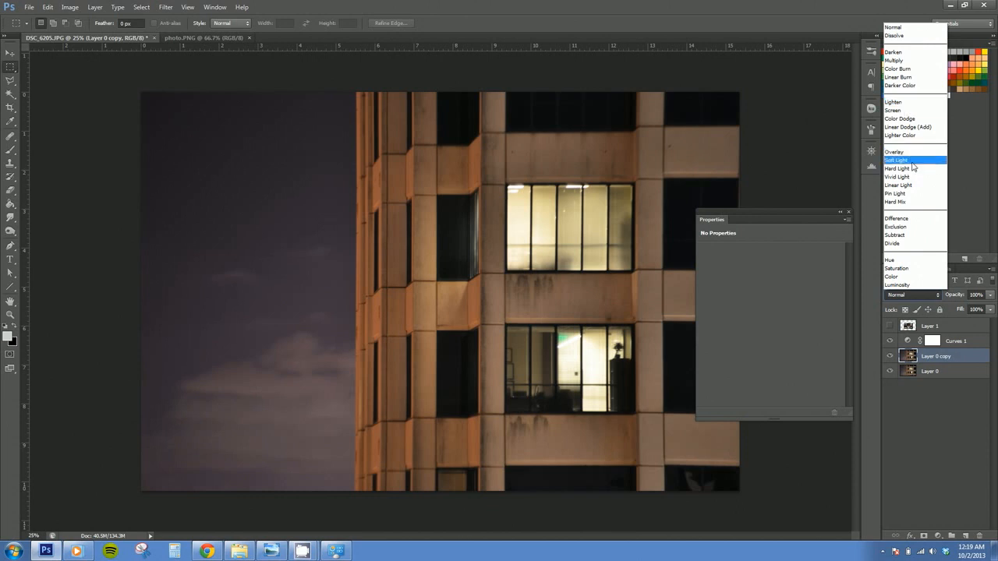
pyautogui.click(905, 160)
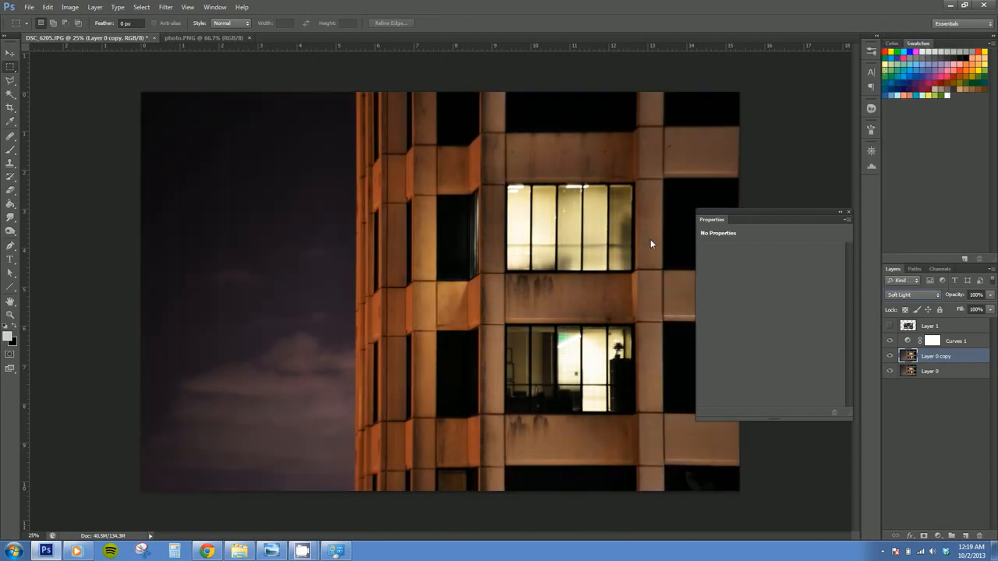
pyautogui.click(990, 297)
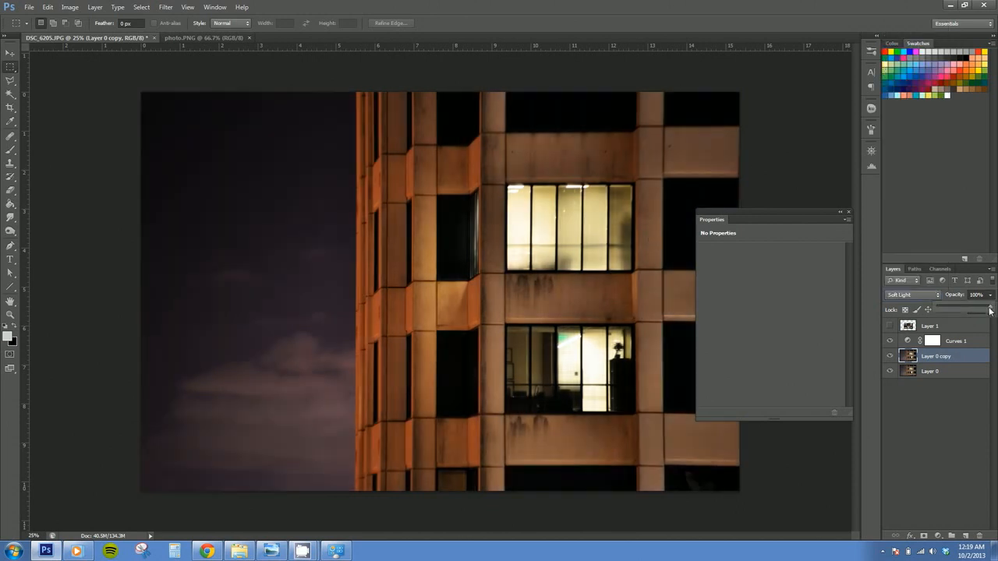
pyautogui.moveTo(990, 310)
pyautogui.mouseDown()
pyautogui.moveTo(965, 309)
pyautogui.moveTo(975, 310)
pyautogui.mouseUp()
# Add a new layer above Layer 0 copy and fill it with a horizontal black-to-white linear gradient, dark over the sky side
pyautogui.click(964, 535)
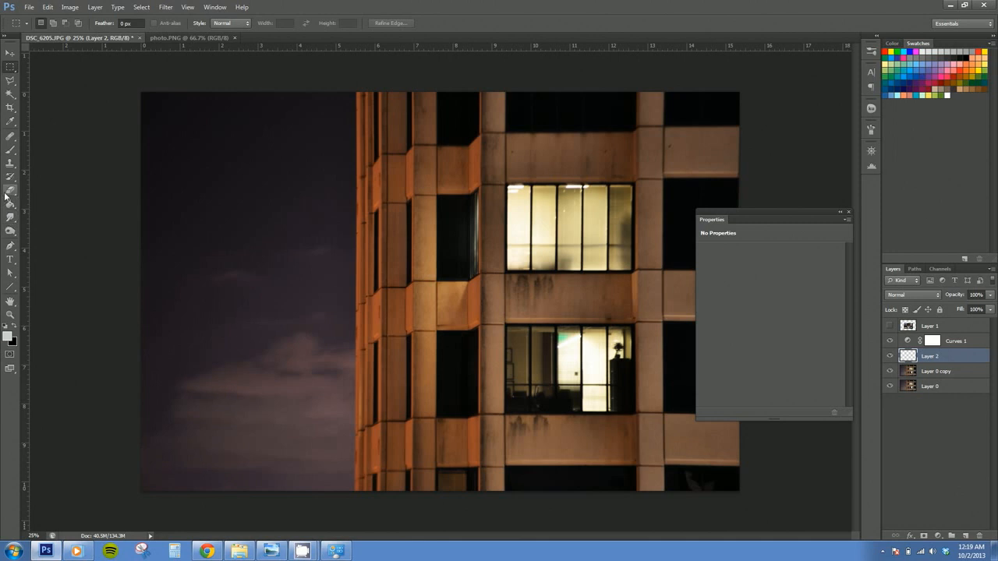
pyautogui.click(11, 135)
pyautogui.click(10, 206)
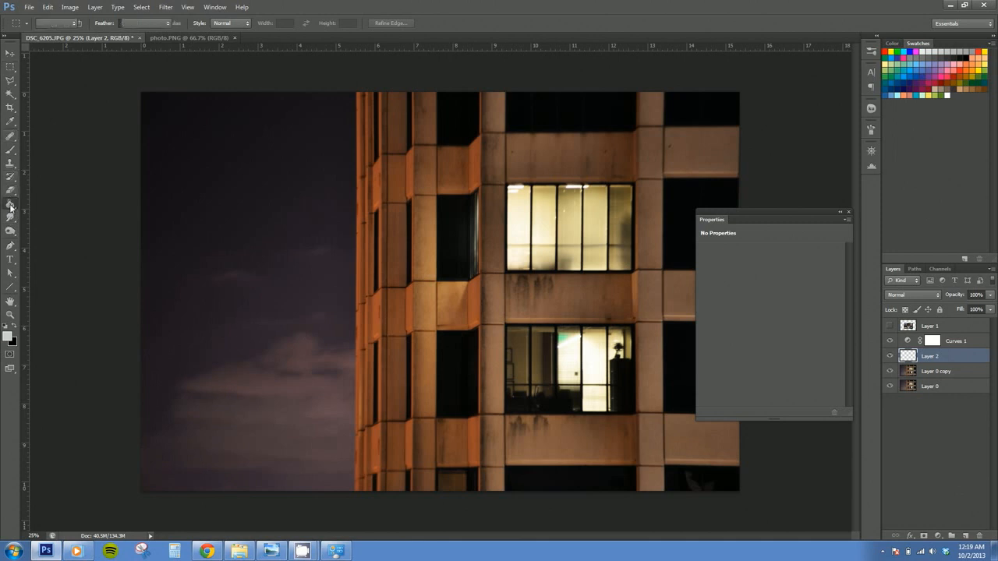
pyautogui.moveTo(18, 209); pyautogui.dragTo(47, 202)
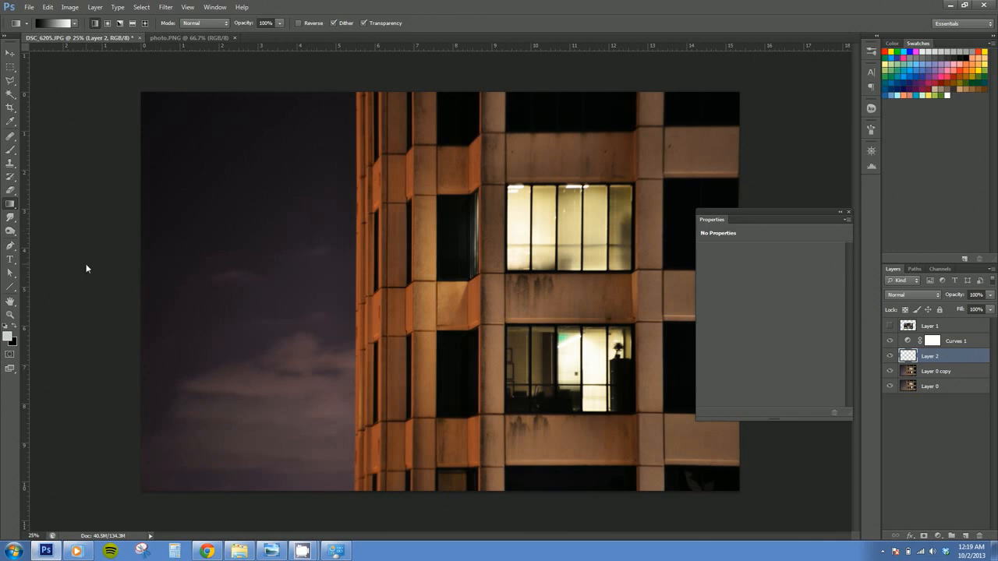
pyautogui.hotkey('ctrl', '-')
pyautogui.hotkey('ctrl', '-')
pyautogui.moveTo(143, 295); pyautogui.dragTo(668, 286)
pyautogui.moveTo(229, 292); pyautogui.dragTo(655, 294)
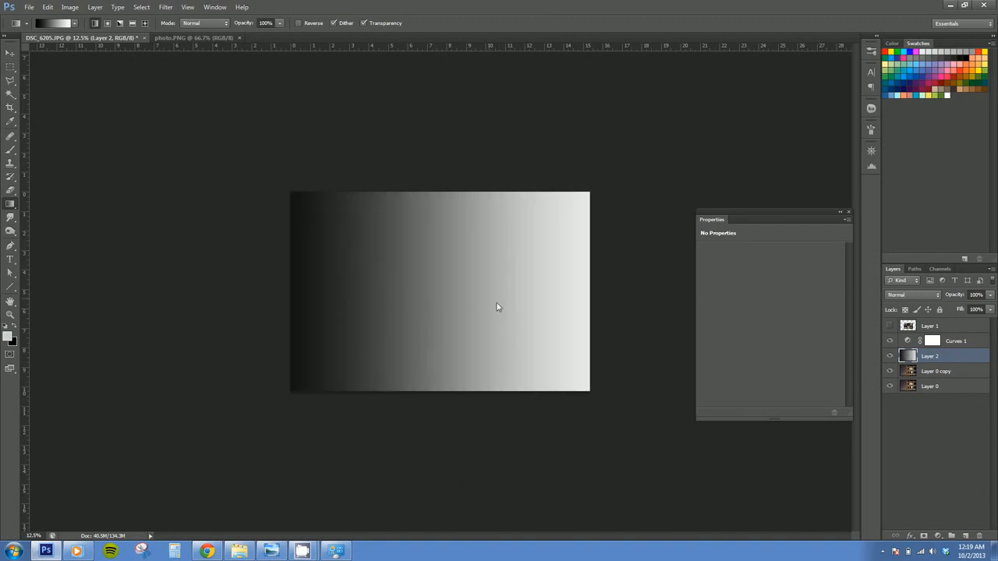
# Set the gradient layer's blend mode to Soft Light and compare the image with and without it
pyautogui.click(938, 294)
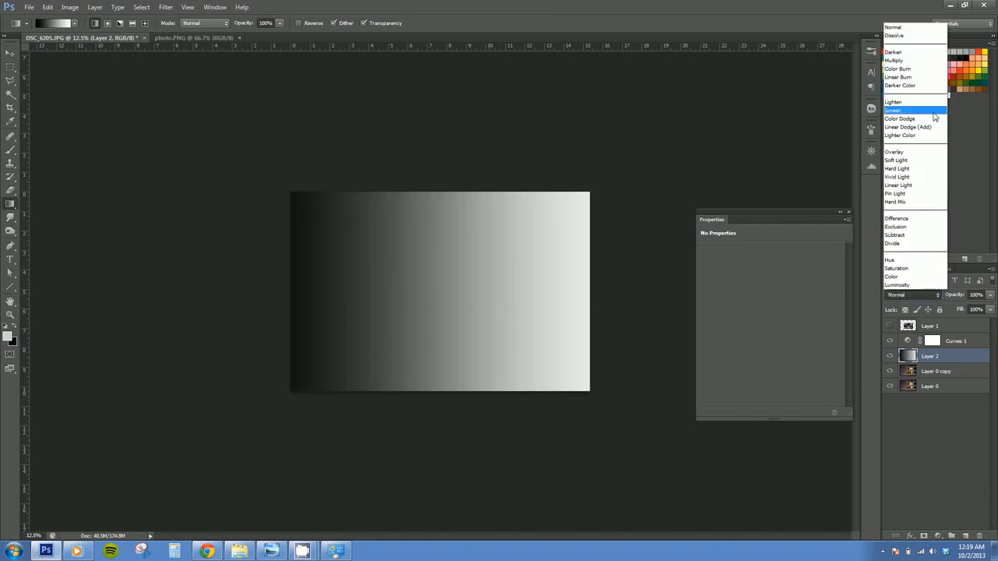
pyautogui.click(903, 161)
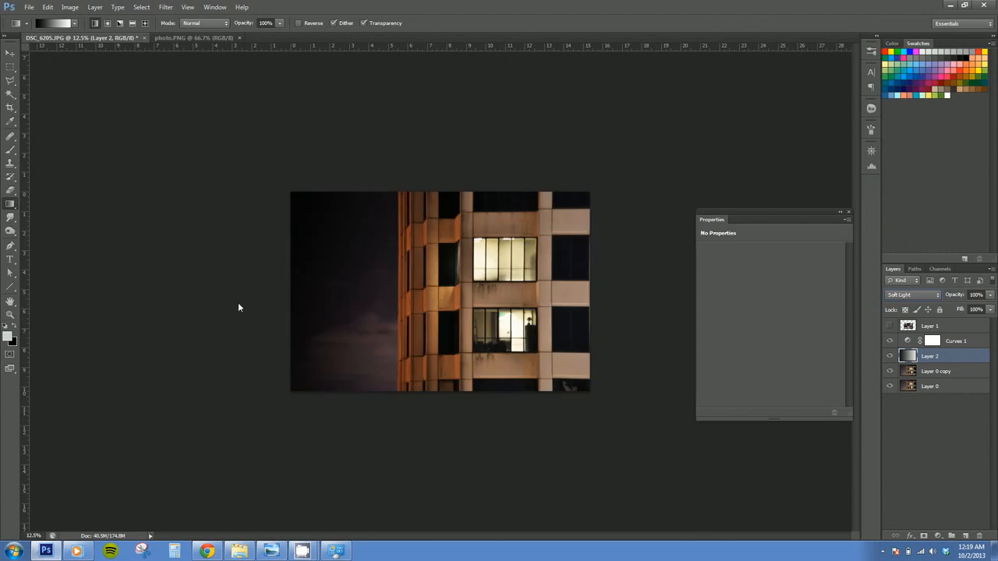
pyautogui.click(889, 359)
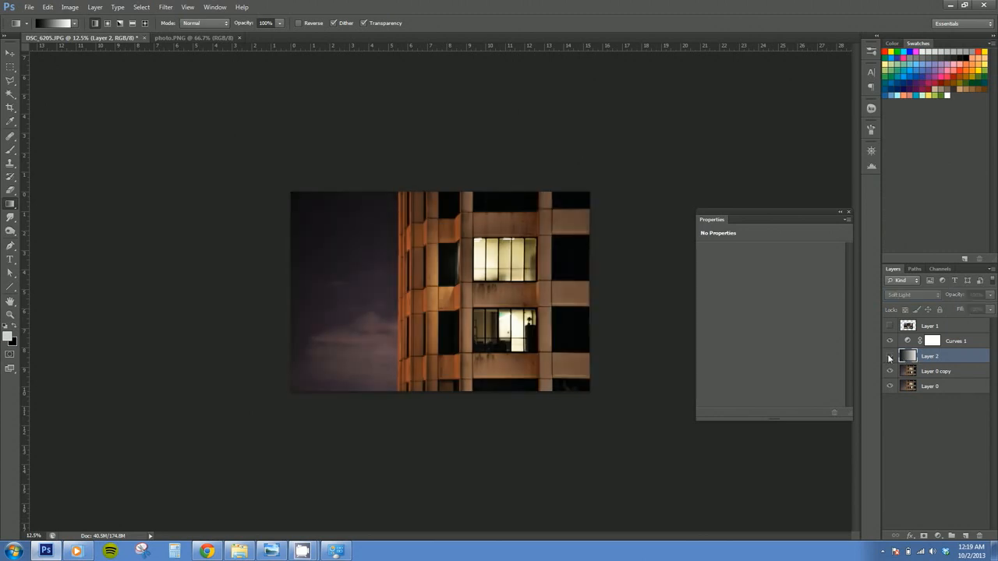
pyautogui.click(890, 358)
pyautogui.click(890, 358)
pyautogui.click(889, 358)
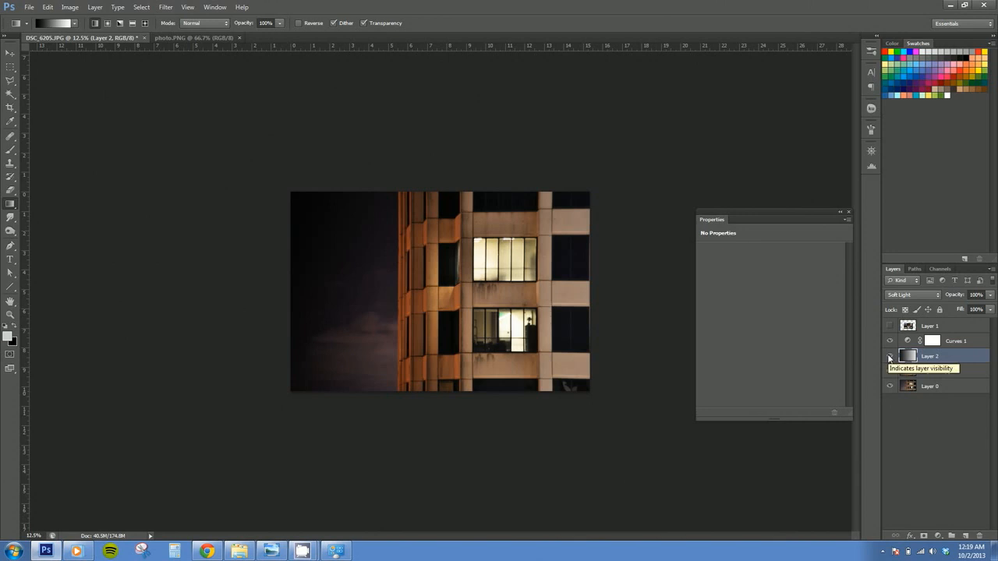
# Lower the gradient layer's opacity to 61% and toggle the layer's visibility to check the effect
pyautogui.click(992, 295)
pyautogui.moveTo(990, 306); pyautogui.dragTo(970, 310)
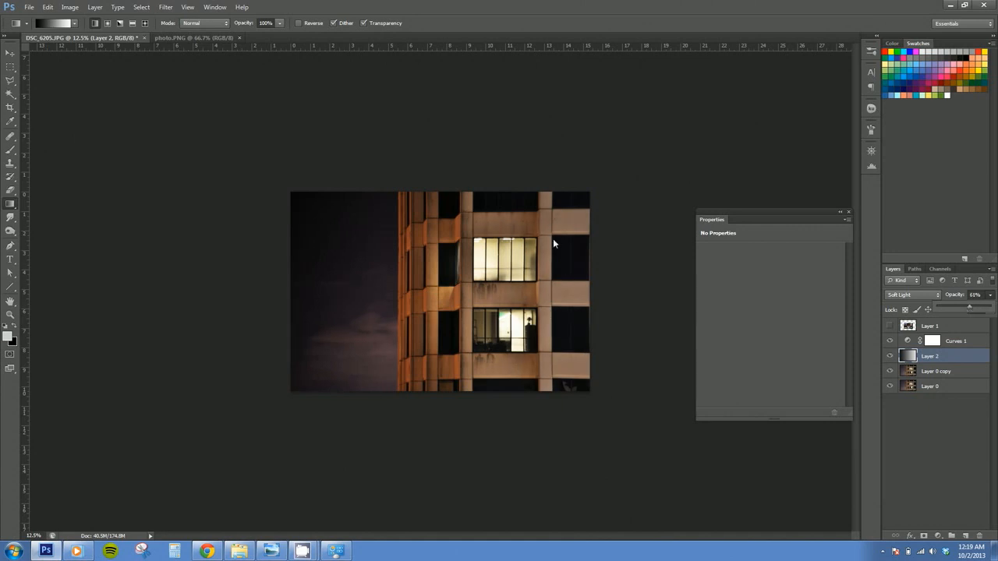
pyautogui.click(892, 372)
pyautogui.click(890, 357)
pyautogui.click(893, 359)
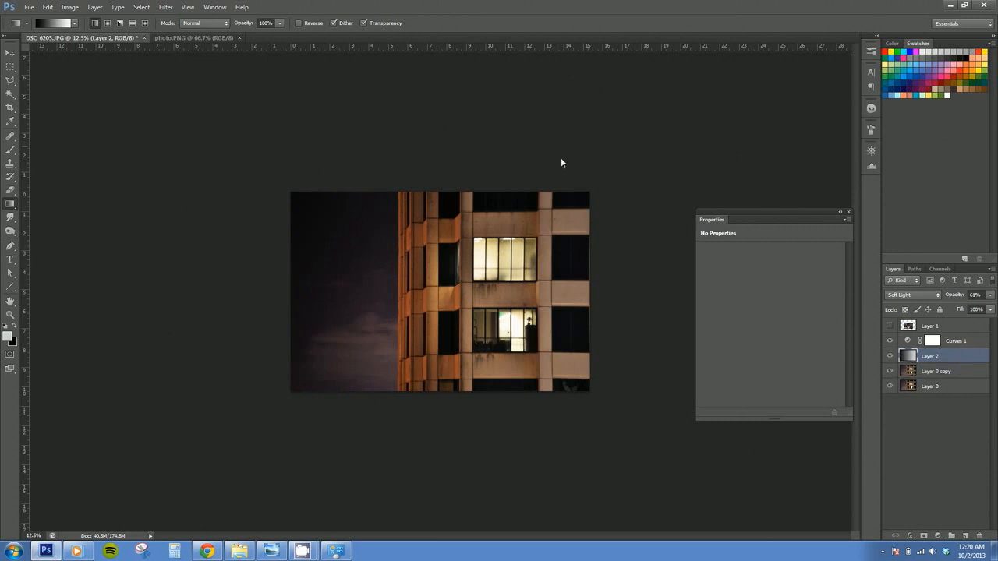
# Show the photo grid again and merge Curves 1, Layer 2, Layer 0 copy and Layer 0 into one selected layer
pyautogui.click(890, 328)
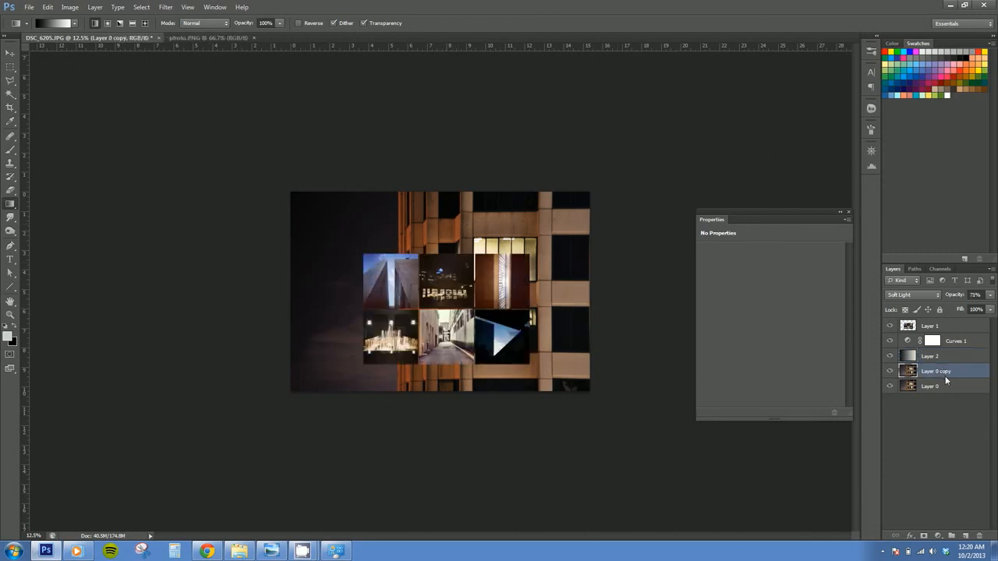
pyautogui.click(960, 340)
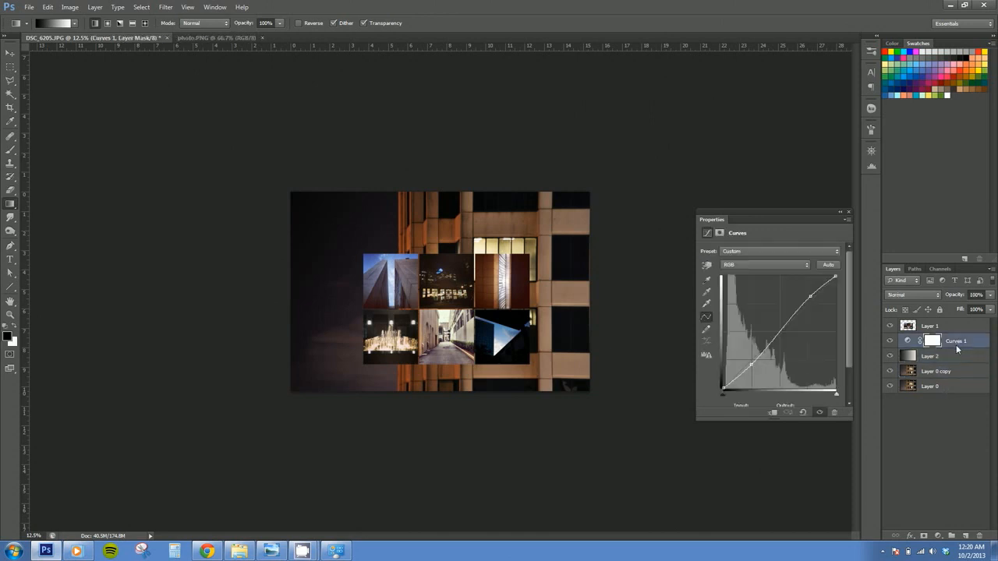
pyautogui.keyDown('shift'); pyautogui.click(953, 382); pyautogui.keyUp('shift')
pyautogui.rightClick(958, 341)
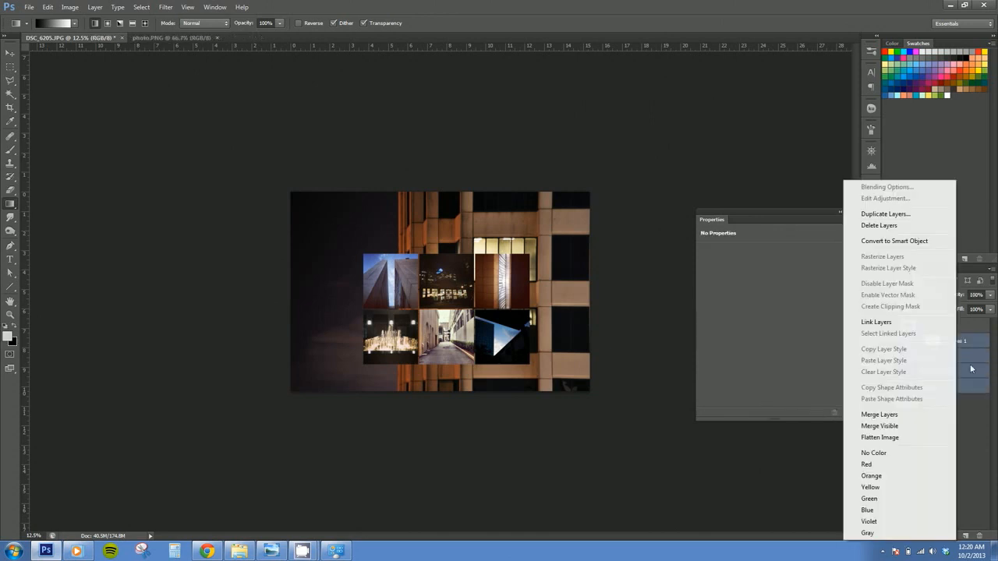
pyautogui.click(897, 425)
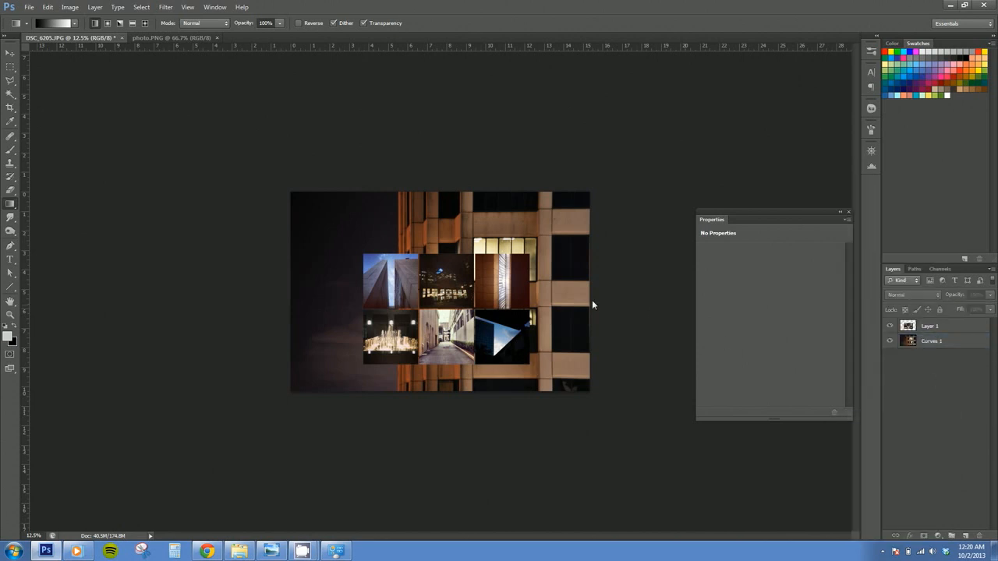
pyautogui.hotkey('ctrl', '+')
pyautogui.hotkey('ctrl', '+')
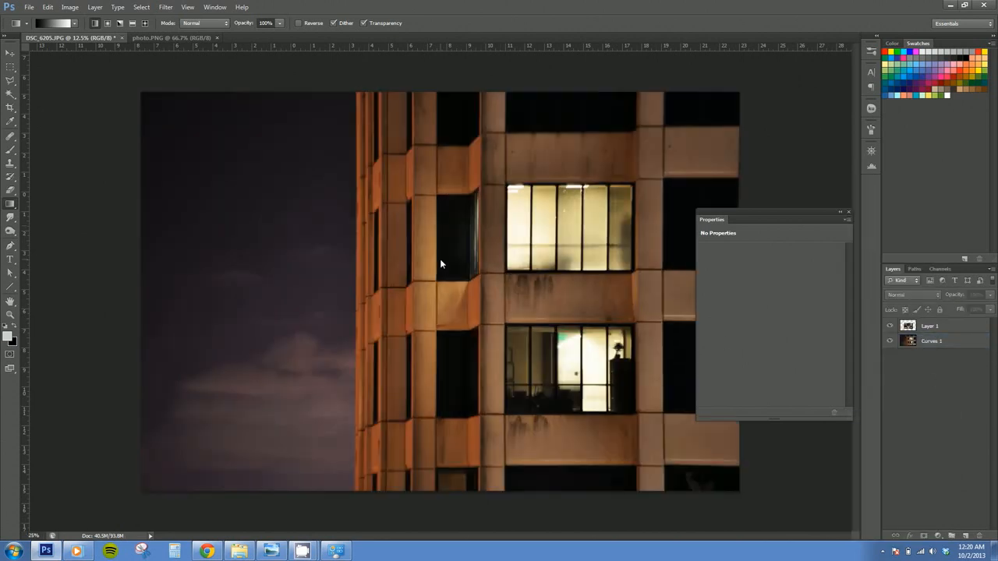
pyautogui.click(941, 342)
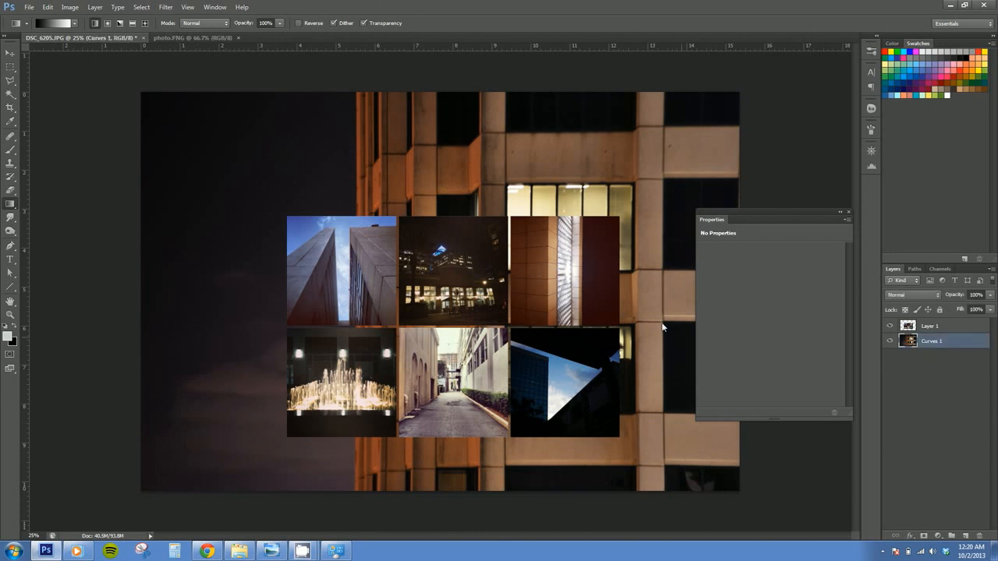
pyautogui.hotkey('ctrl', 't')
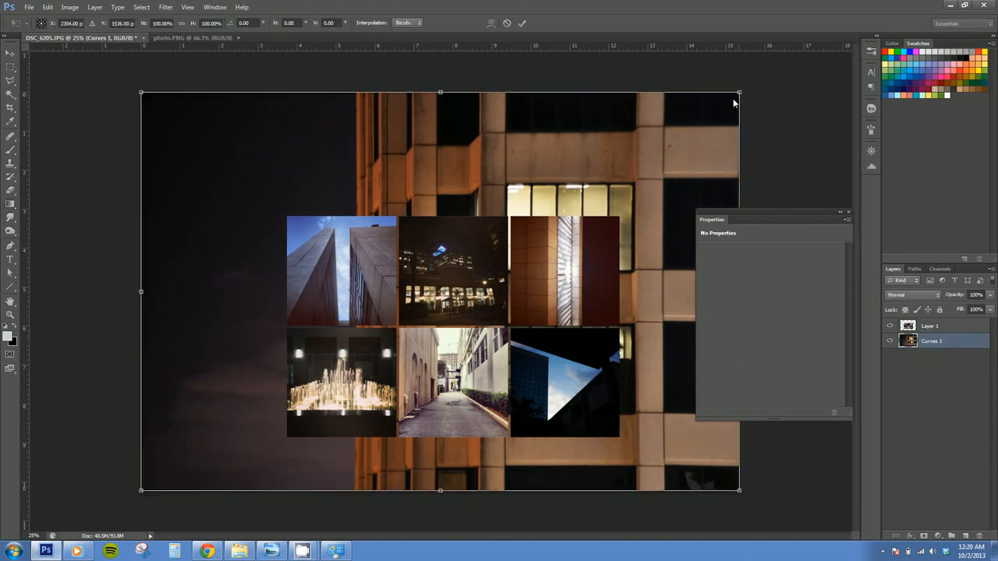
pyautogui.moveTo(738, 93); pyautogui.dragTo(672, 134)
pyautogui.press('Escape')
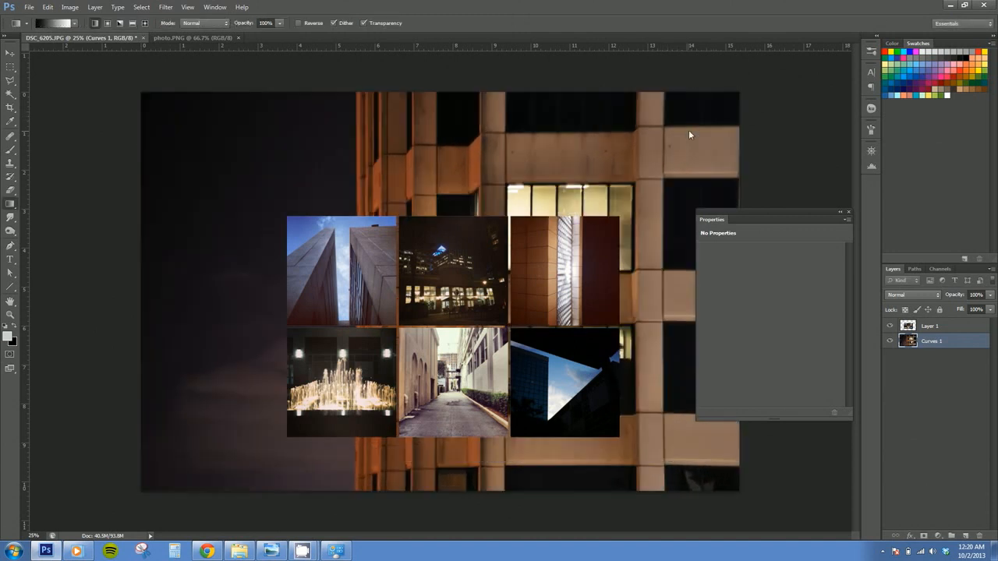
# Scale the merged building layer proportionally around its centre to 63.59%, behind the photo grid
pyautogui.hotkey('ctrl', 't')
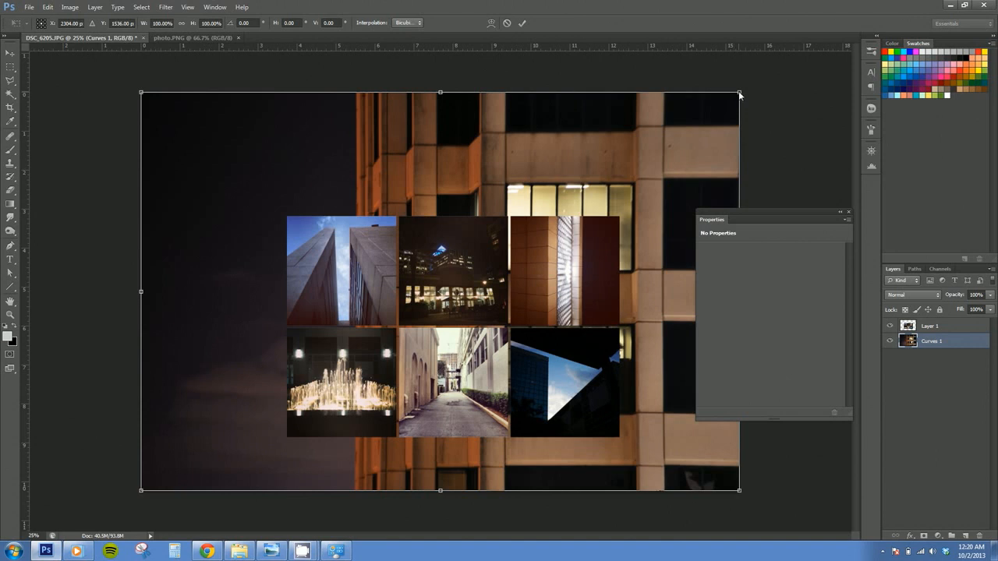
pyautogui.moveTo(740, 95); pyautogui.dragTo(651, 194)
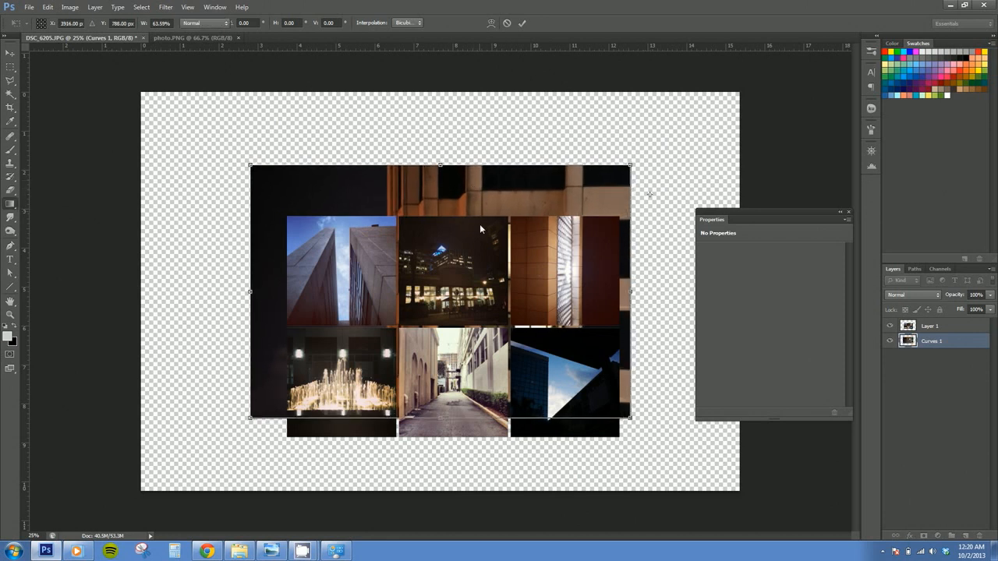
pyautogui.press('Return')
pyautogui.press('g')
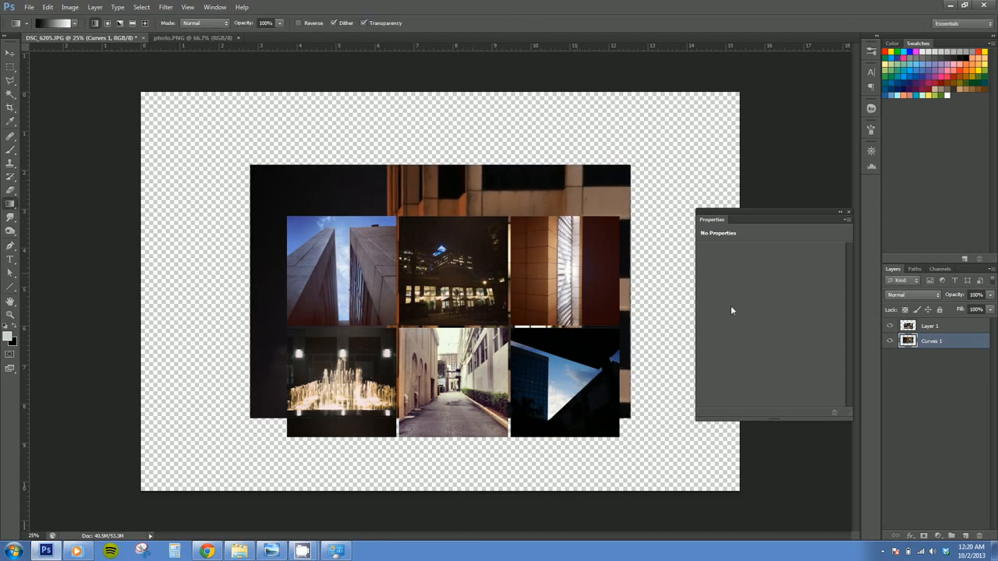
# Try to move Layer 1's photo grid higher on the canvas and delete everything on that layer below its two rows
pyautogui.click(944, 324)
pyautogui.press('v')
pyautogui.moveTo(438, 371); pyautogui.dragTo(442, 230)
pyautogui.press('m')
pyautogui.moveTo(201, 329); pyautogui.dragTo(680, 493)
pyautogui.press('Delete')
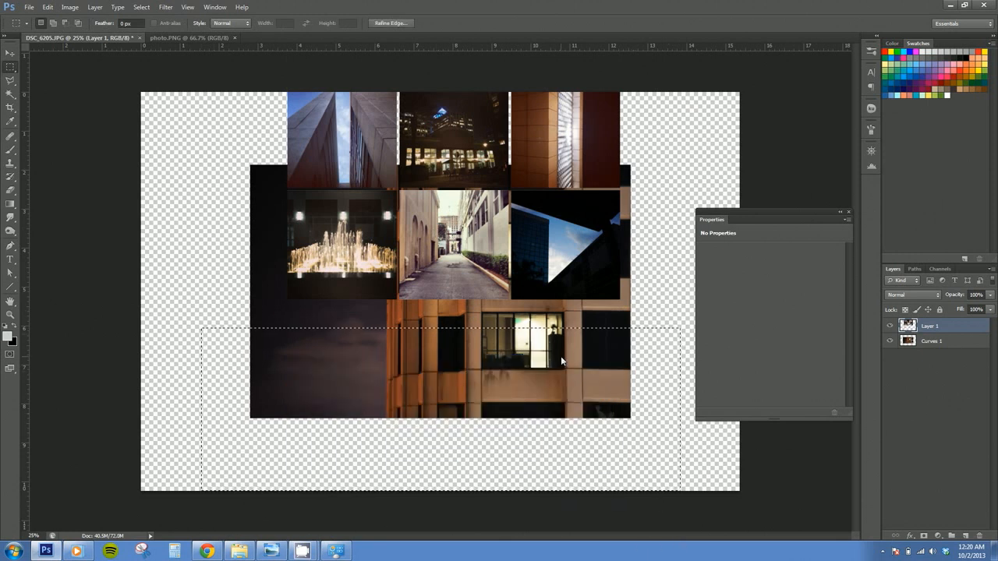
pyautogui.hotkey('ctrl', 'd')
pyautogui.press('v')
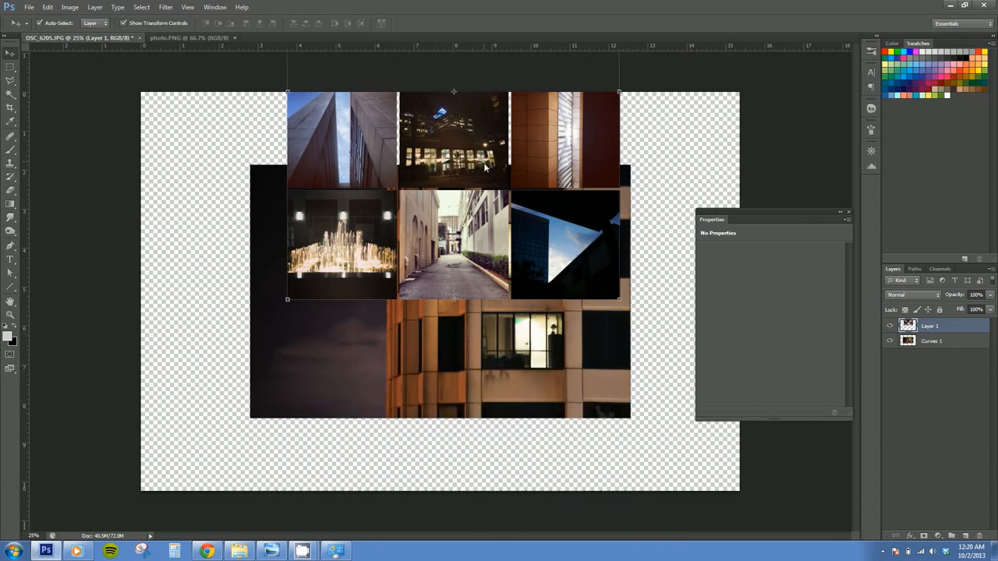
# Undo the deselection, the deletion, the area selection and the move of the photo grid
pyautogui.hotkey('ctrl', 'alt', 'z')
pyautogui.hotkey('ctrl', 'alt', 'z')
pyautogui.hotkey('ctrl', 'alt', 'z')
pyautogui.hotkey('ctrl', 'alt', 'z')
# Delete the phone status bar and profile header from Layer 1 and move the six-photo grid onto the middle of the building photo
pyautogui.press('m')
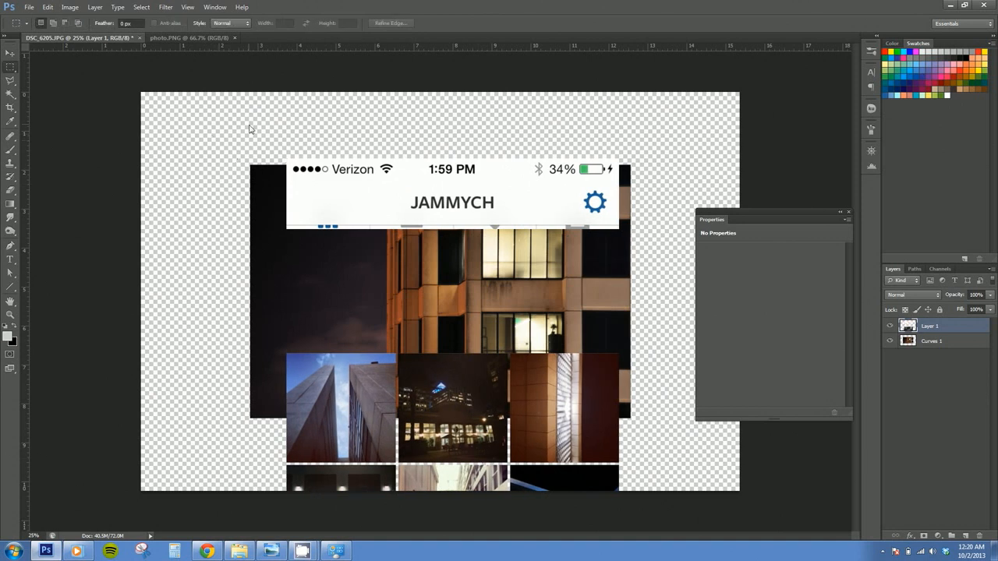
pyautogui.moveTo(250, 126); pyautogui.dragTo(634, 268)
pyautogui.press('Delete')
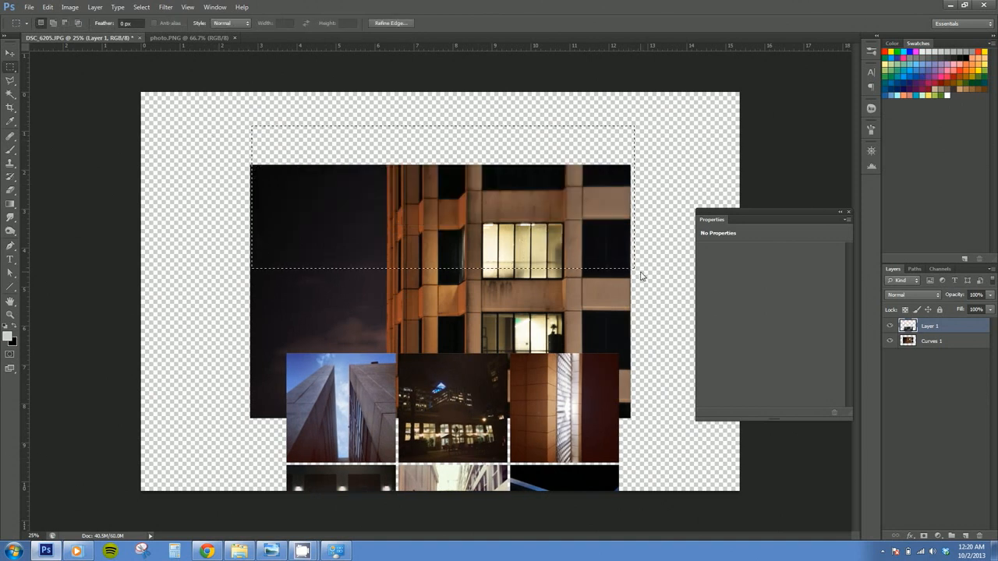
pyautogui.hotkey('ctrl', 'd')
pyautogui.press('v')
pyautogui.moveTo(425, 427); pyautogui.dragTo(418, 268)
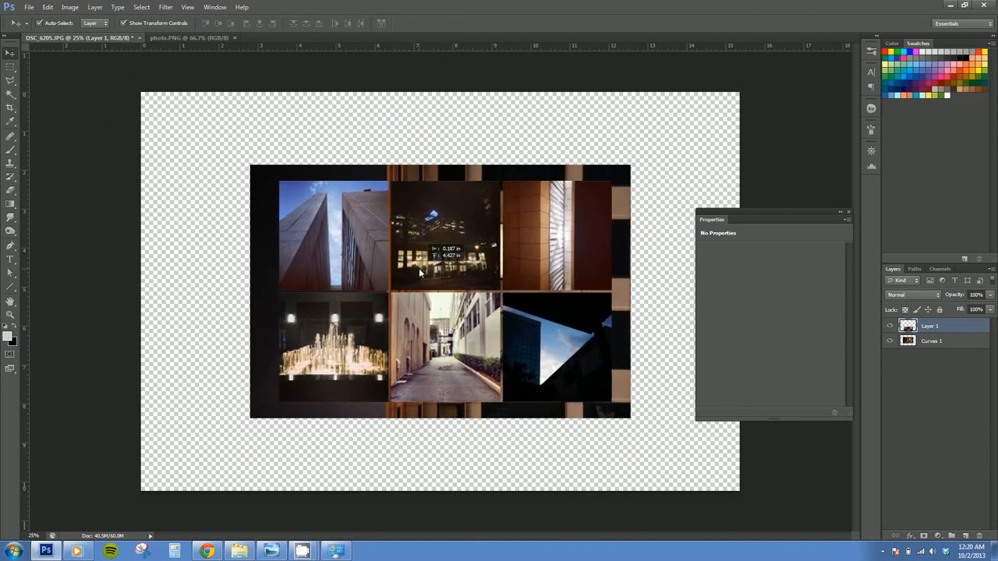
pyautogui.click(941, 341)
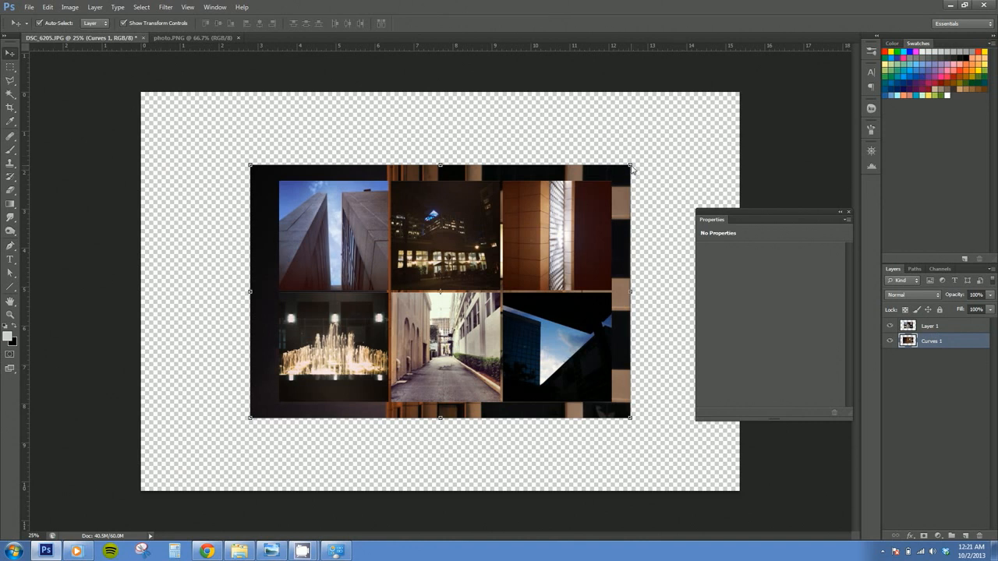
pyautogui.click(632, 169)
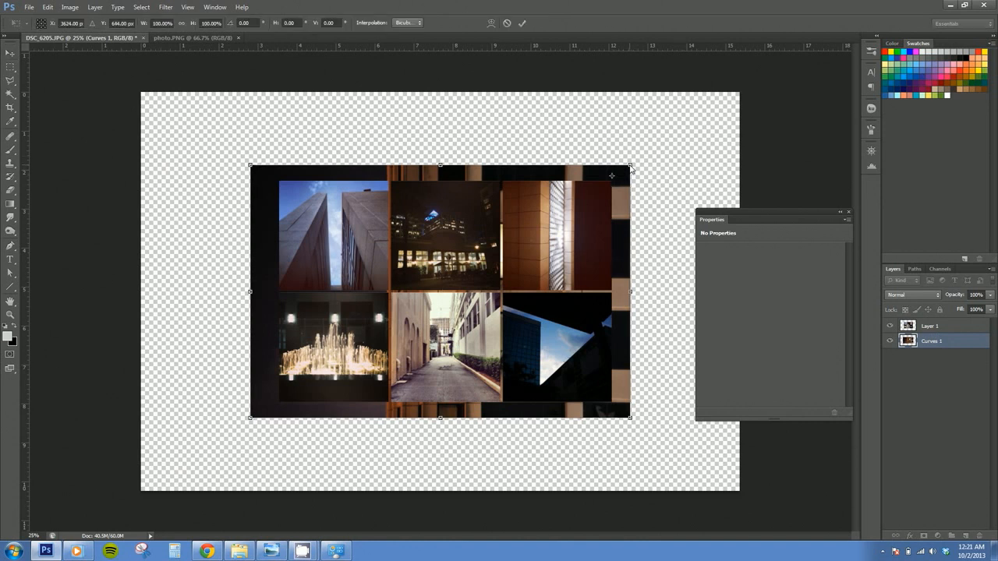
pyautogui.moveTo(632, 168)
pyautogui.mouseDown()
pyautogui.moveTo(621, 175)
pyautogui.moveTo(630, 169)
pyautogui.mouseUp()
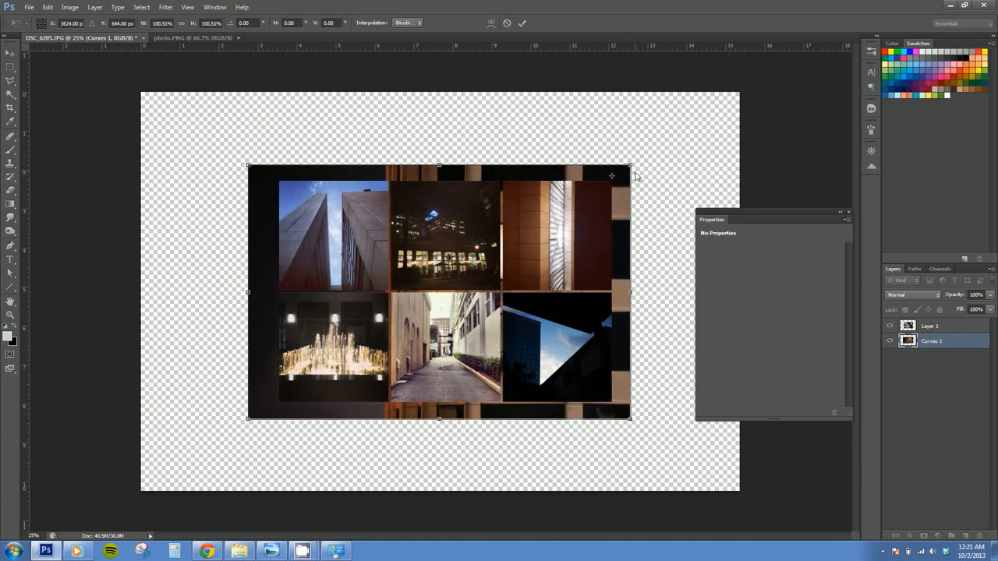
pyautogui.press('Escape')
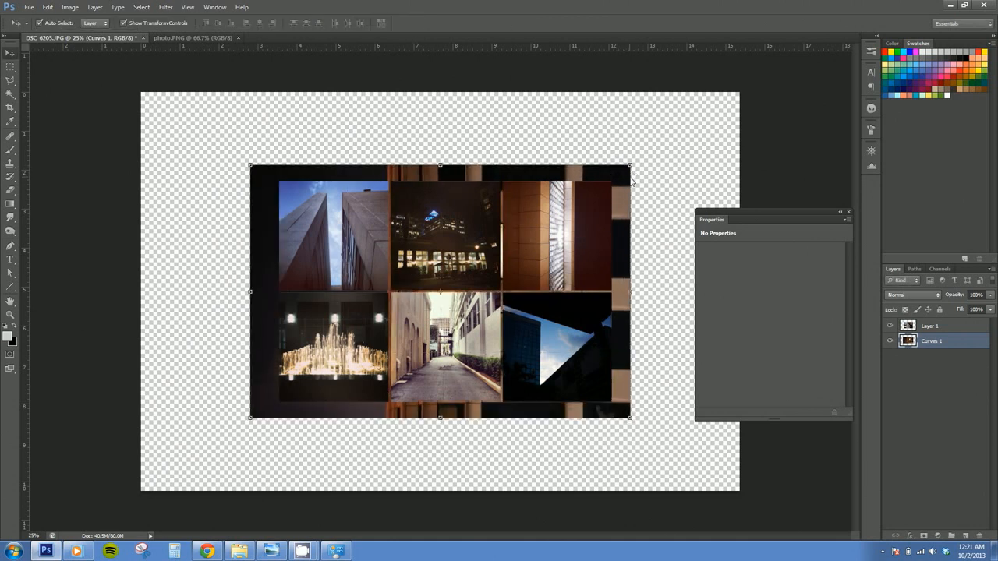
# Scale the Curves 1 building layer around its centre to about 91.23% and nudge it slightly right so it borders the photo grid
pyautogui.click(632, 167)
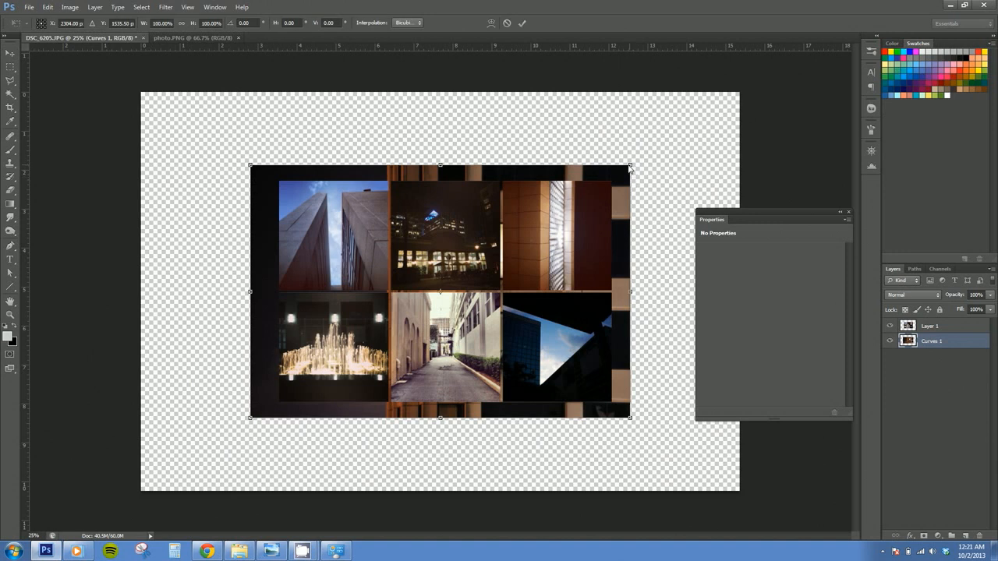
pyautogui.moveTo(630, 166); pyautogui.dragTo(615, 178)
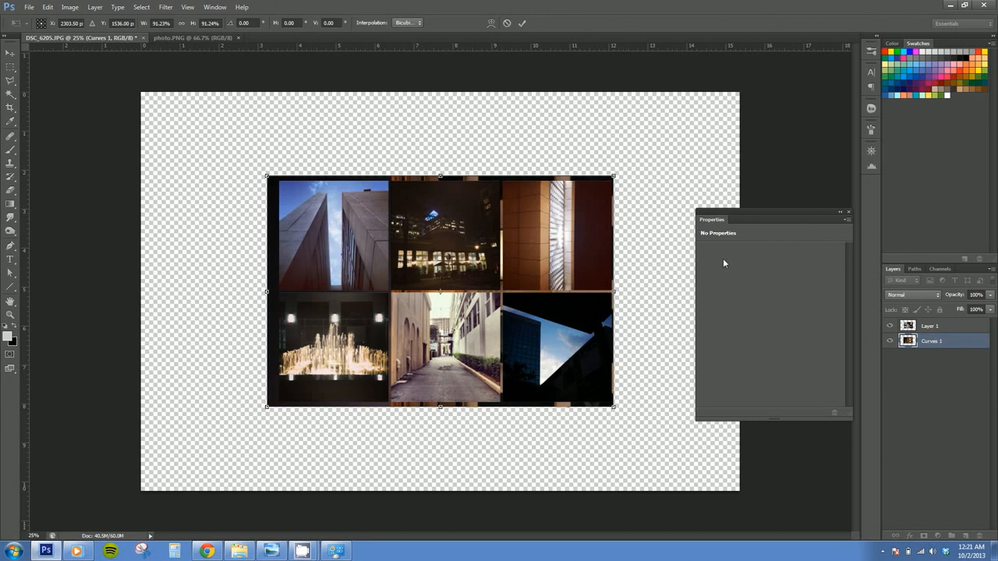
pyautogui.press('Right')
pyautogui.press('Right')
pyautogui.press('Right')
pyautogui.press('Right')
pyautogui.press('Right')
pyautogui.press('Right')
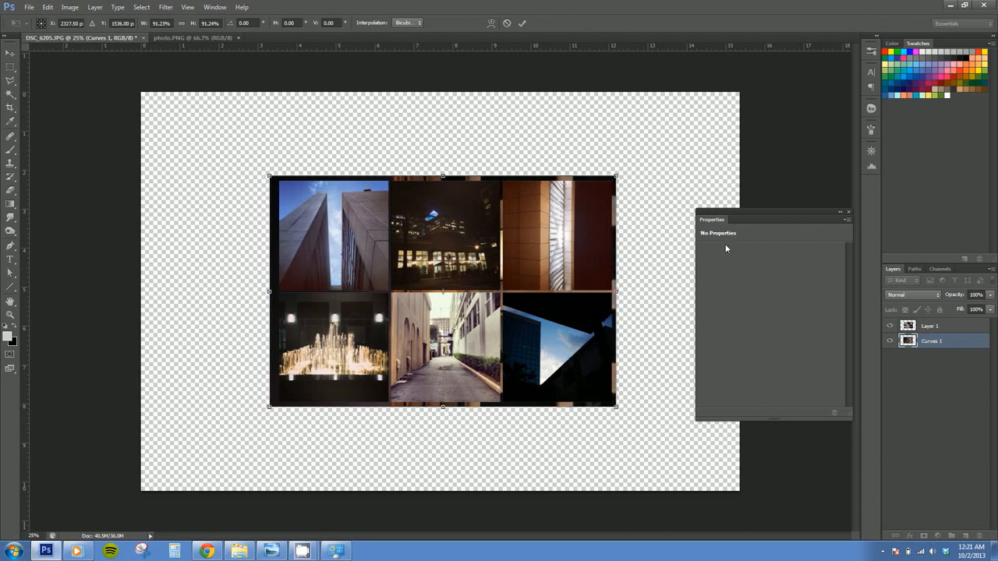
pyautogui.press('Right')
pyautogui.press('Right')
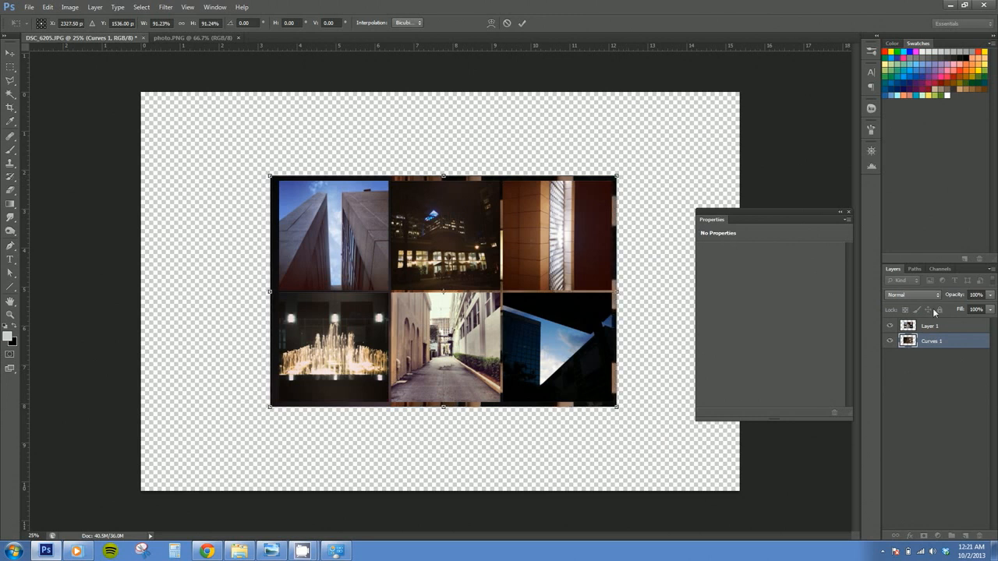
pyautogui.press('Return')
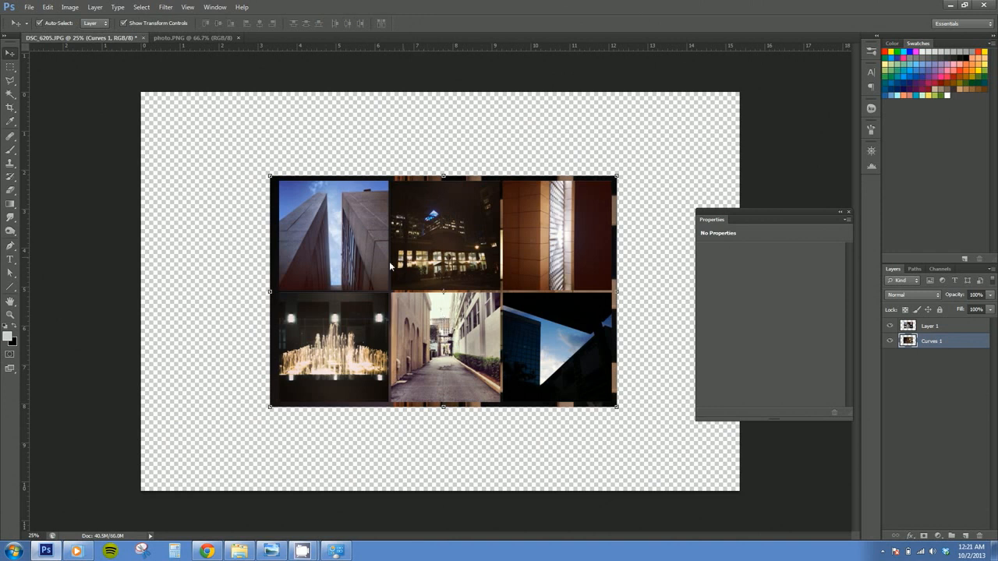
# Add a Color Overlay in white (#ffffff) to the photo grid on Layer 1
pyautogui.click(931, 326)
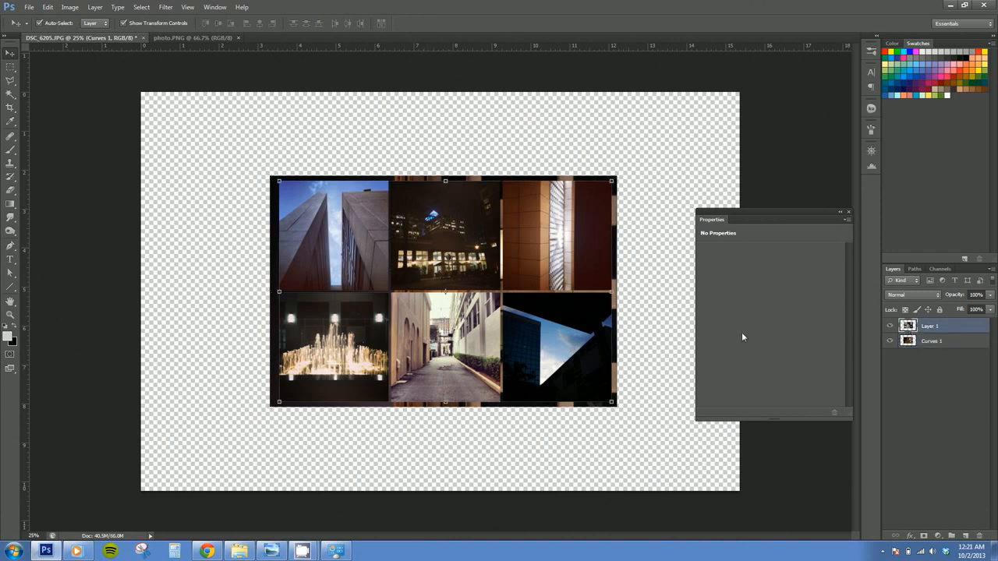
pyautogui.doubleClick(959, 325)
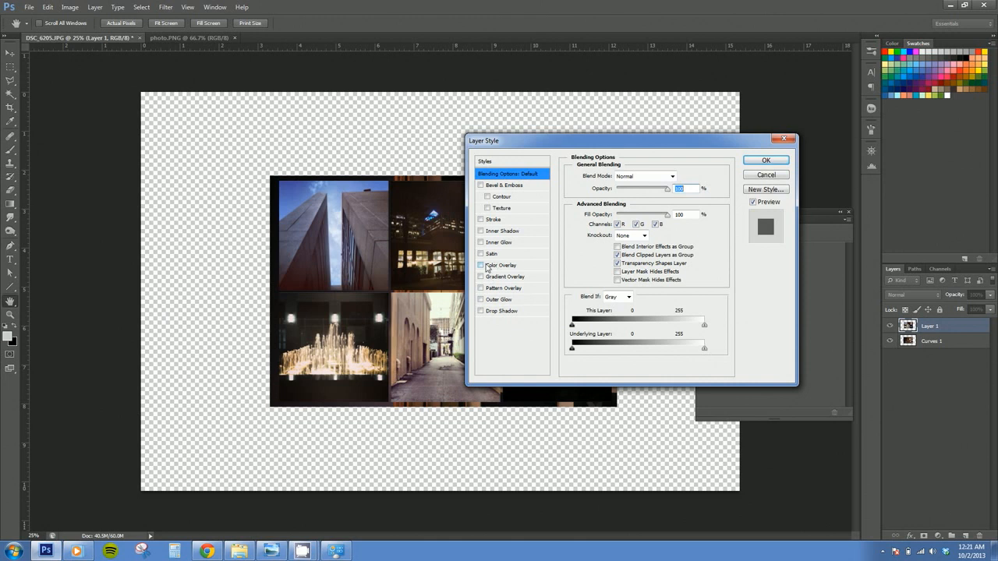
pyautogui.click(488, 269)
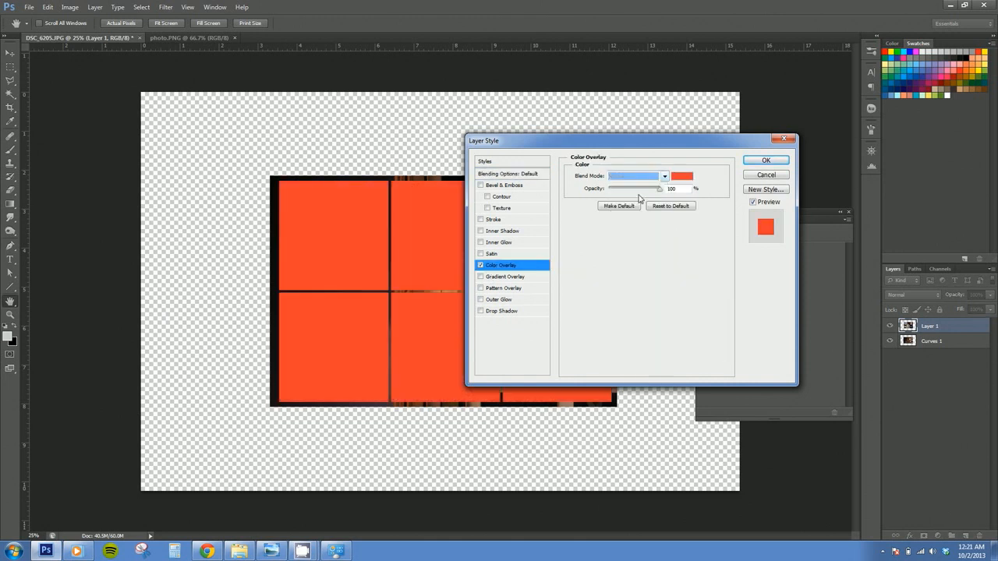
pyautogui.click(667, 180)
pyautogui.click(684, 181)
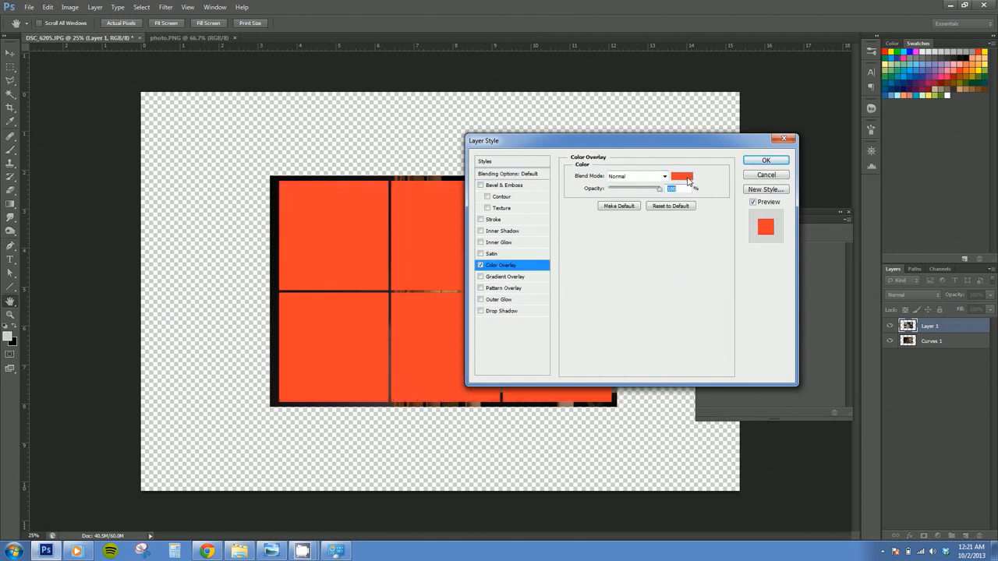
pyautogui.click(684, 182)
pyautogui.moveTo(458, 154); pyautogui.dragTo(360, 147)
pyautogui.click(601, 141)
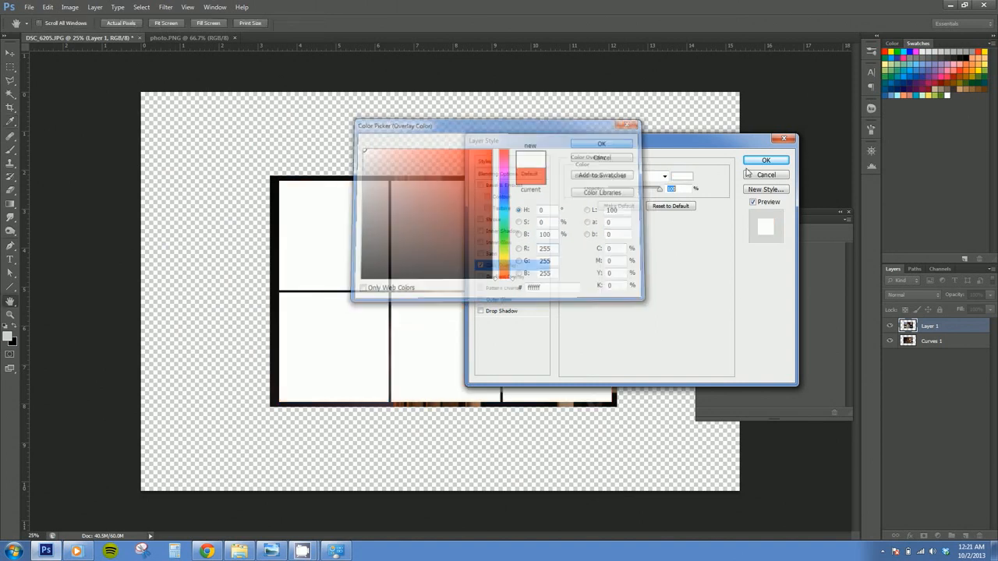
pyautogui.click(765, 161)
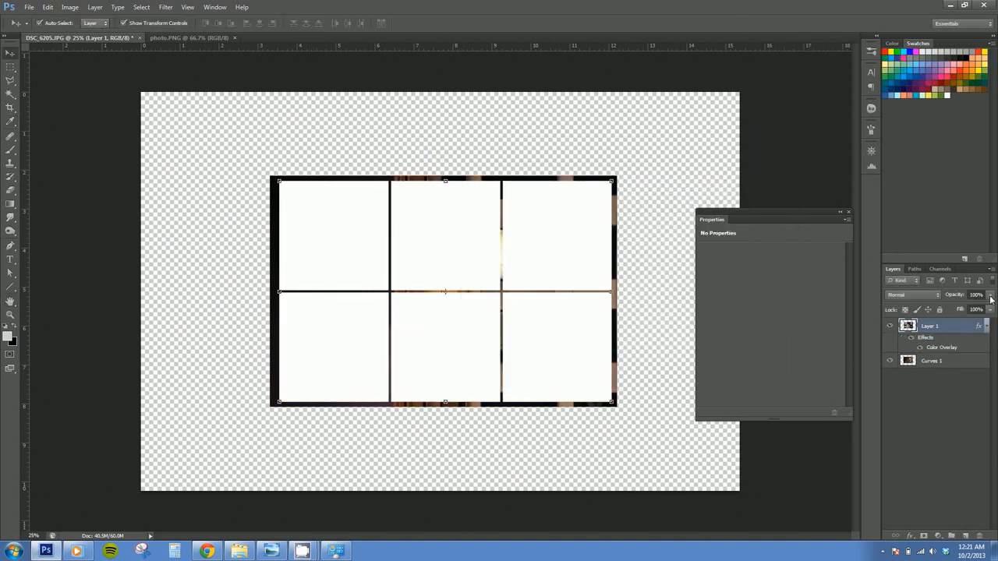
# Lower Layer 1's opacity to 36% and move the white grid flush with the building photo's left edge
pyautogui.moveTo(984, 309); pyautogui.dragTo(958, 309)
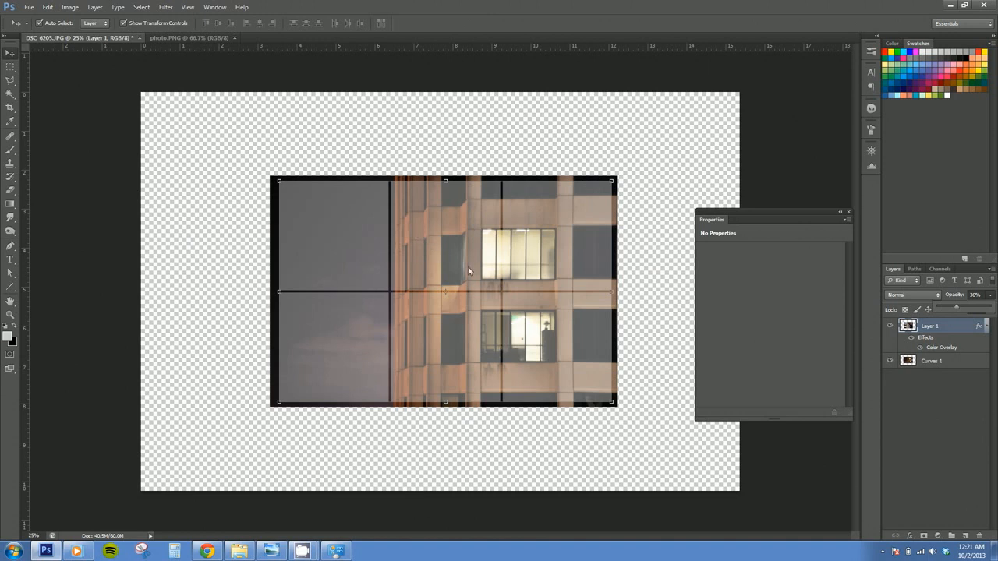
pyautogui.moveTo(468, 267); pyautogui.dragTo(468, 263)
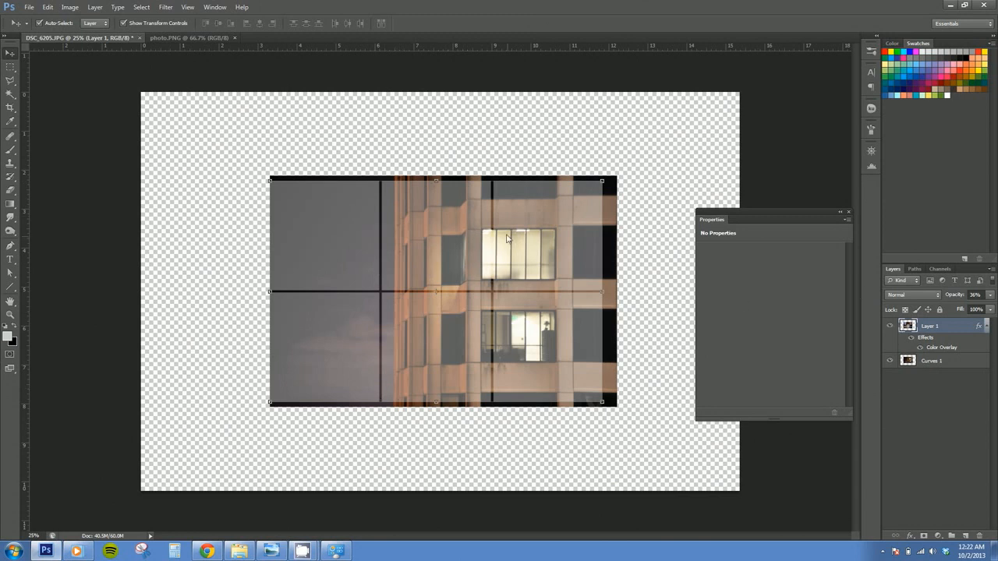
# Switch to the Magic Wand and set Layer 1's opacity to 100%
pyautogui.press('m')
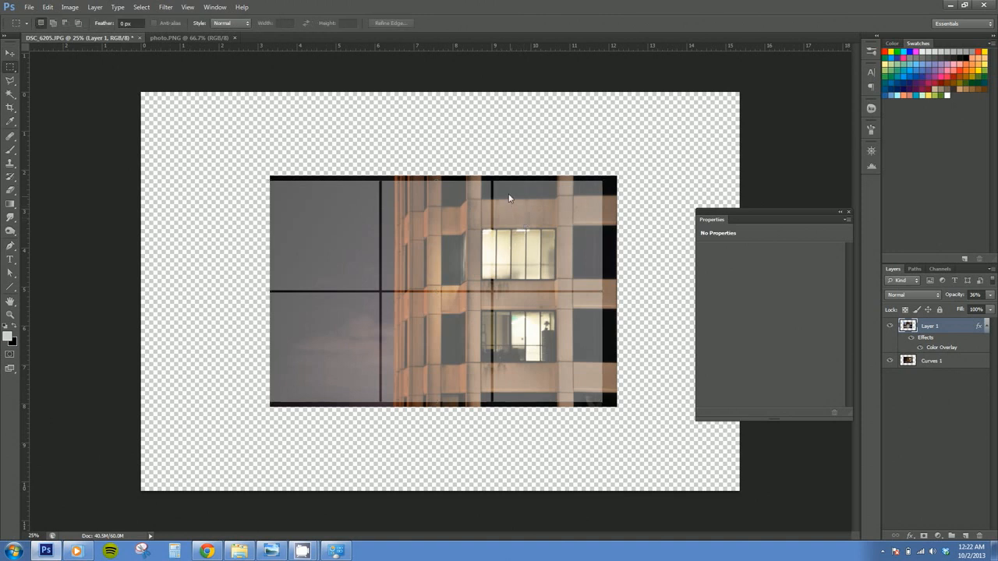
pyautogui.press('w')
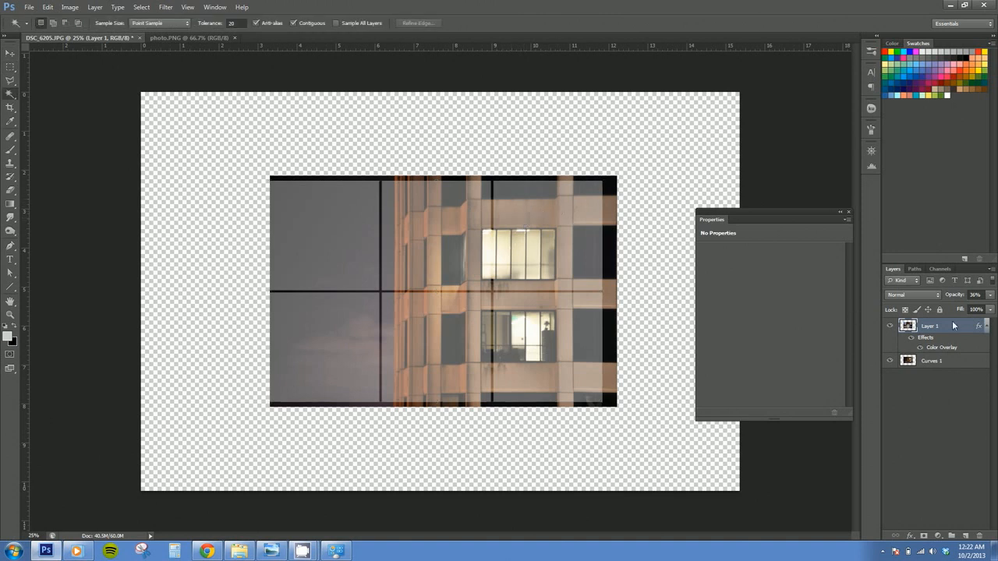
pyautogui.click(990, 295)
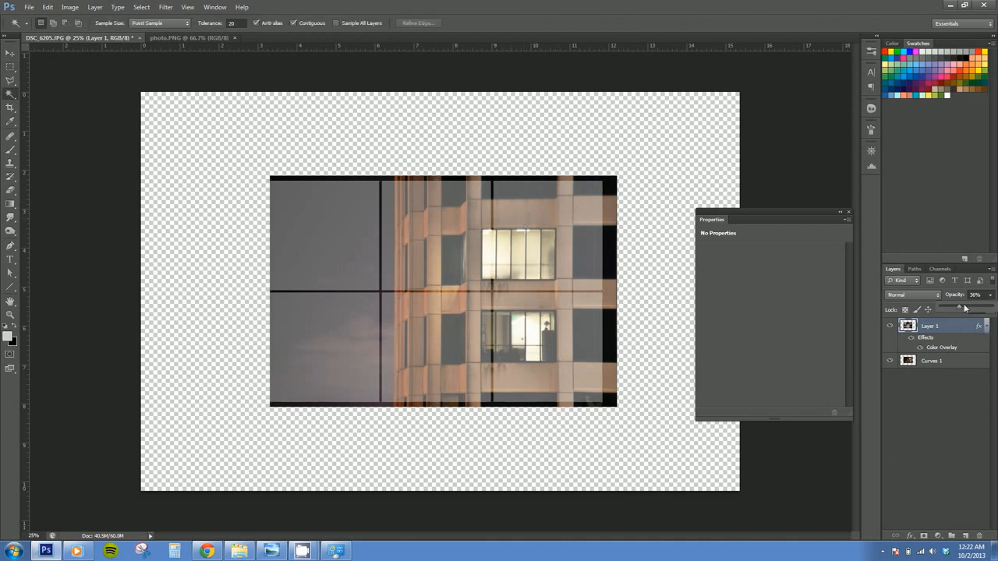
pyautogui.moveTo(966, 309); pyautogui.dragTo(995, 307)
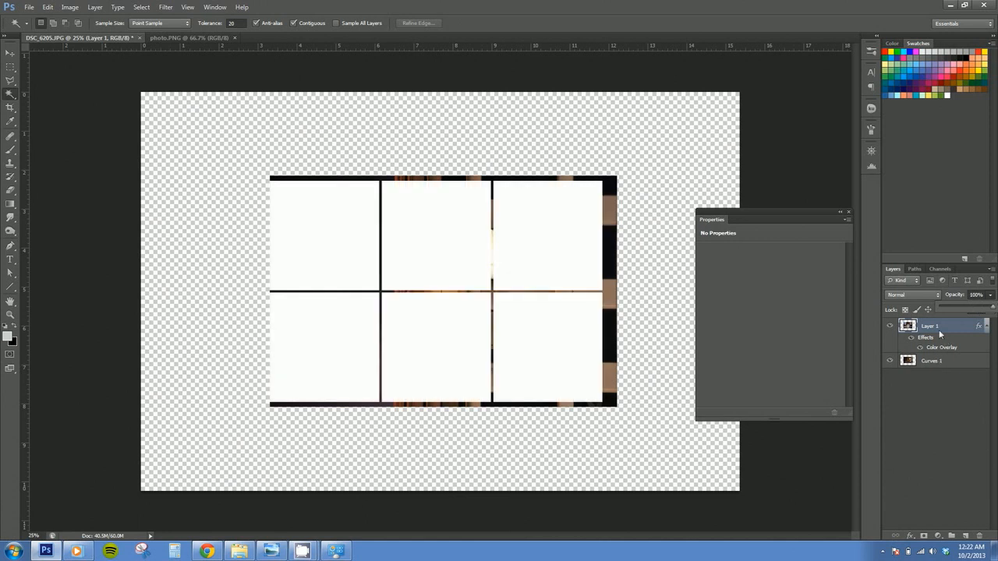
pyautogui.click(866, 314)
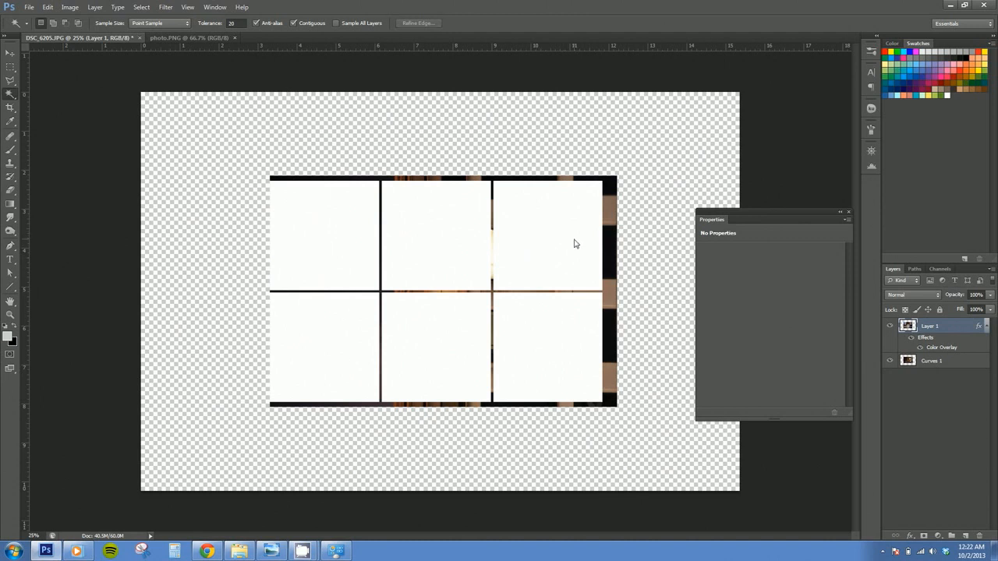
# Try to select the upper-right white square of Layer 1 with the Magic Wand, and clear the selection
pyautogui.click(535, 221)
pyautogui.click(511, 212)
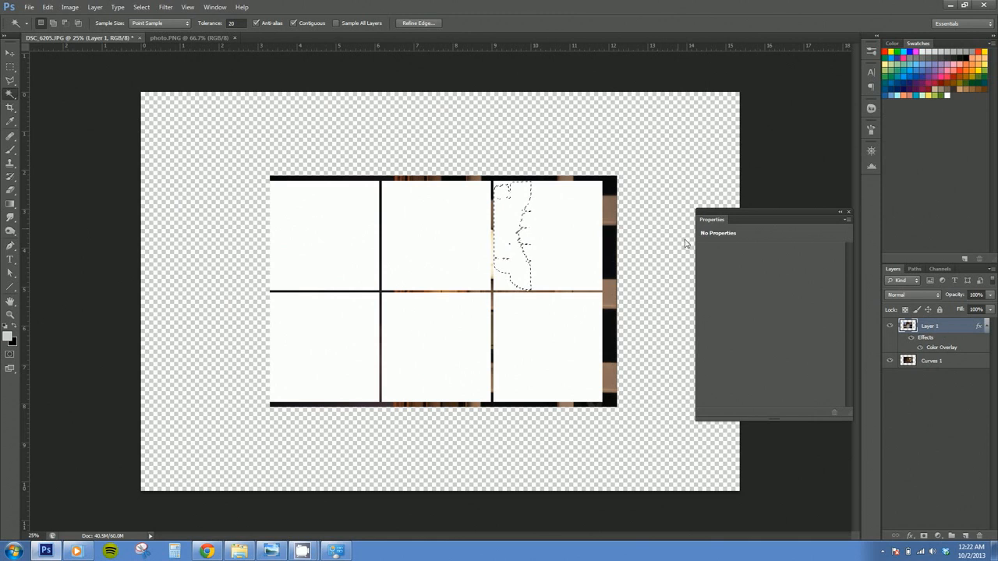
pyautogui.hotkey('ctrl', 'd')
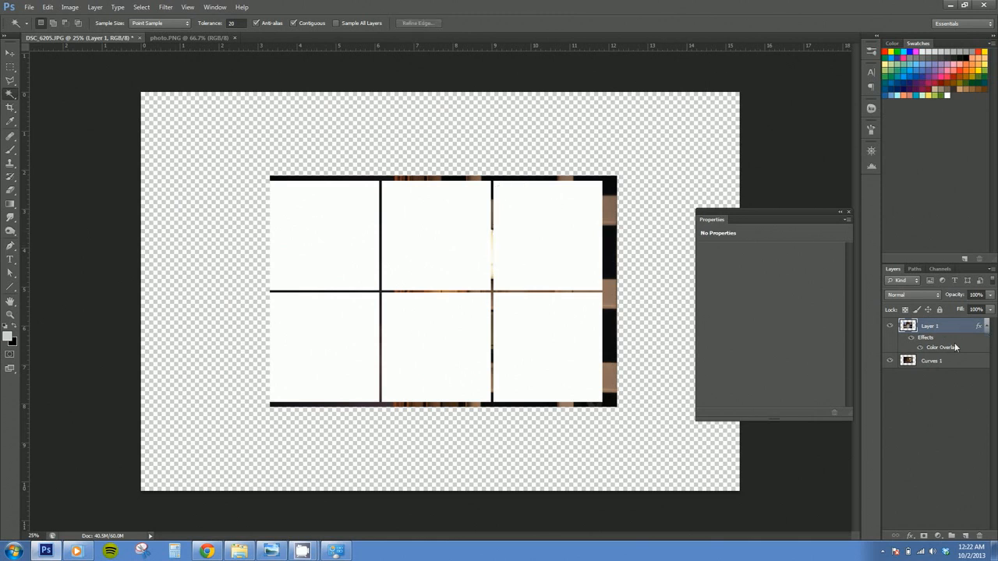
# Create a new empty layer above Layer 1 and merge the two so the white overlay becomes actual pixels
pyautogui.click(966, 537)
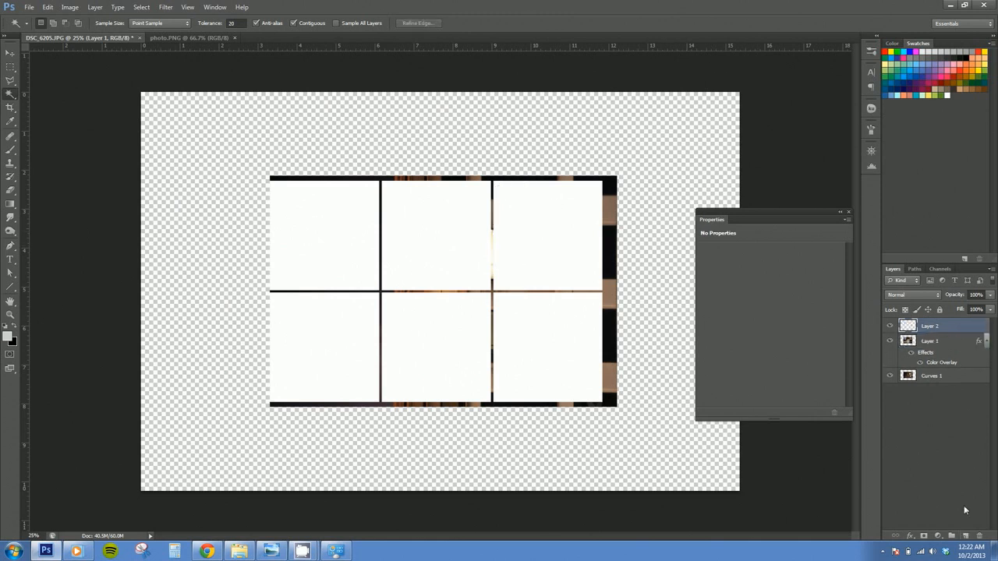
pyautogui.keyDown('shift'); pyautogui.click(932, 344); pyautogui.keyUp('shift')
pyautogui.rightClick(936, 344)
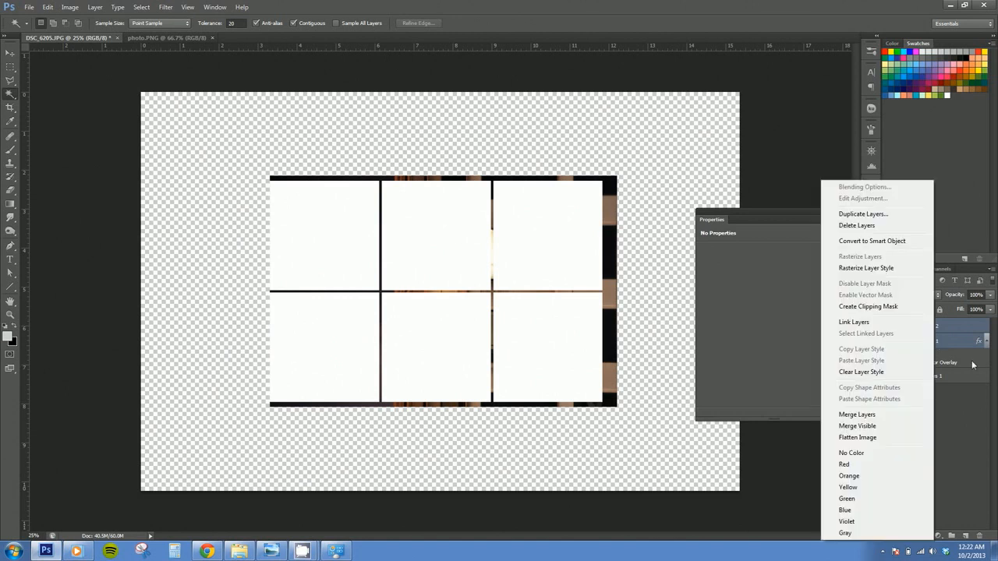
pyautogui.click(871, 416)
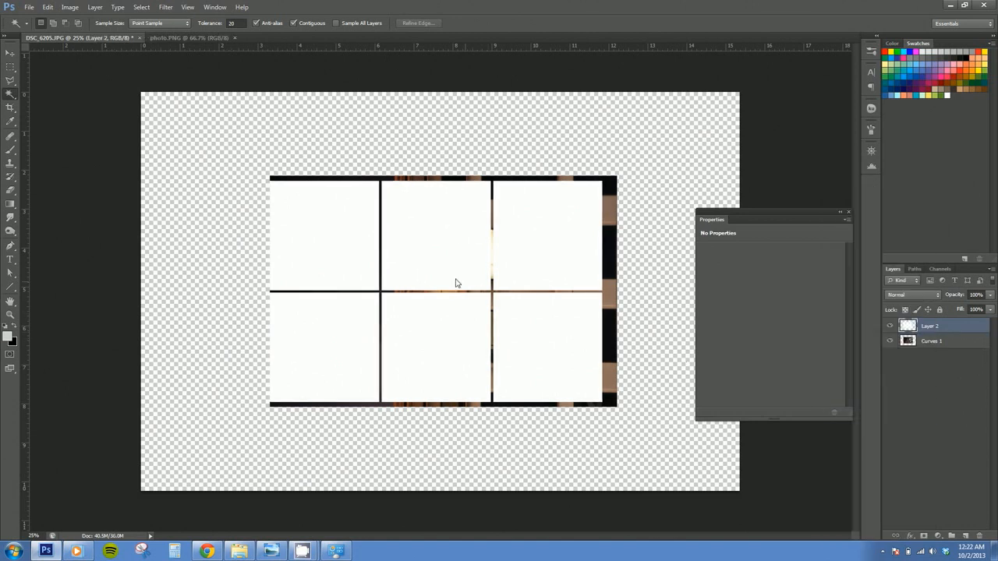
# Select the upper-right white square of Layer 2 with the Magic Wand, hide Layer 2, and make Curves 1 active
pyautogui.click(535, 236)
pyautogui.click(889, 326)
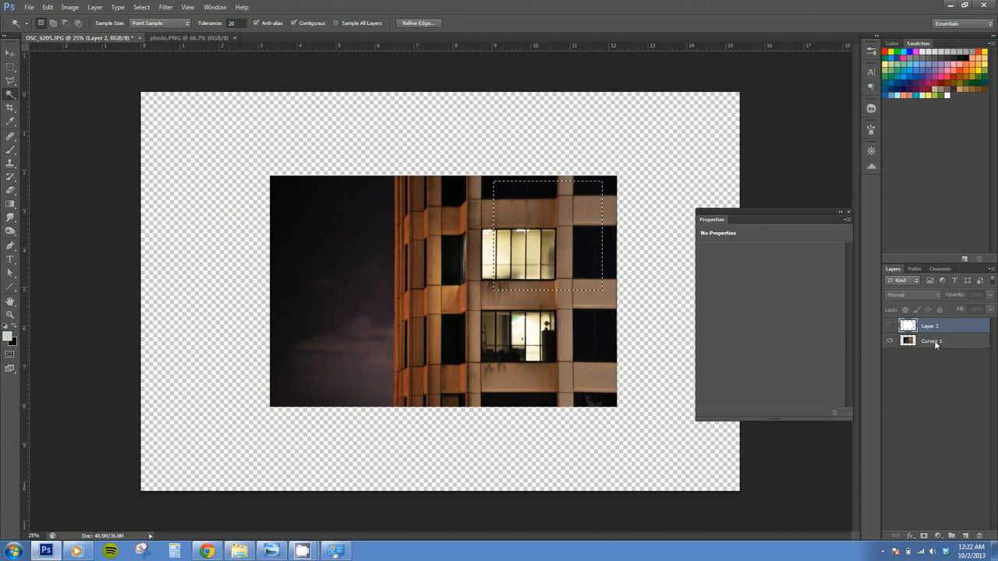
pyautogui.click(935, 343)
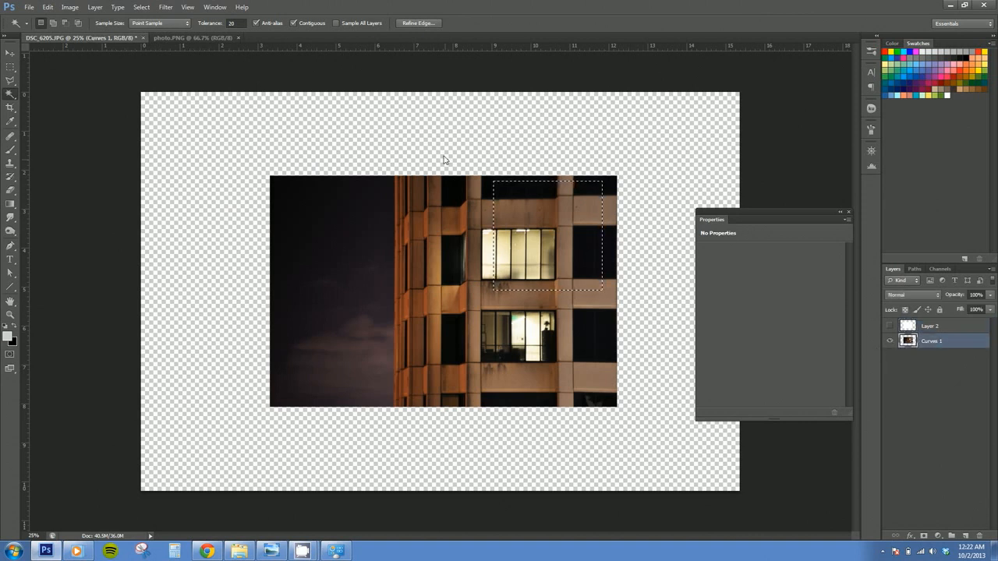
# Create a new 1500 x 1500 pixel document and paste the copied photo tile into it
pyautogui.click(45, 8)
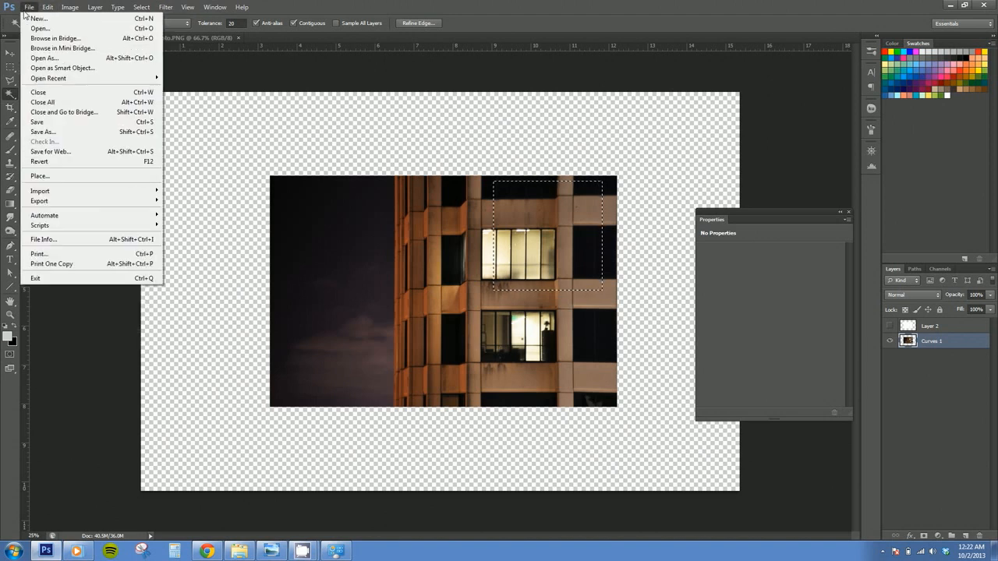
pyautogui.click(35, 18)
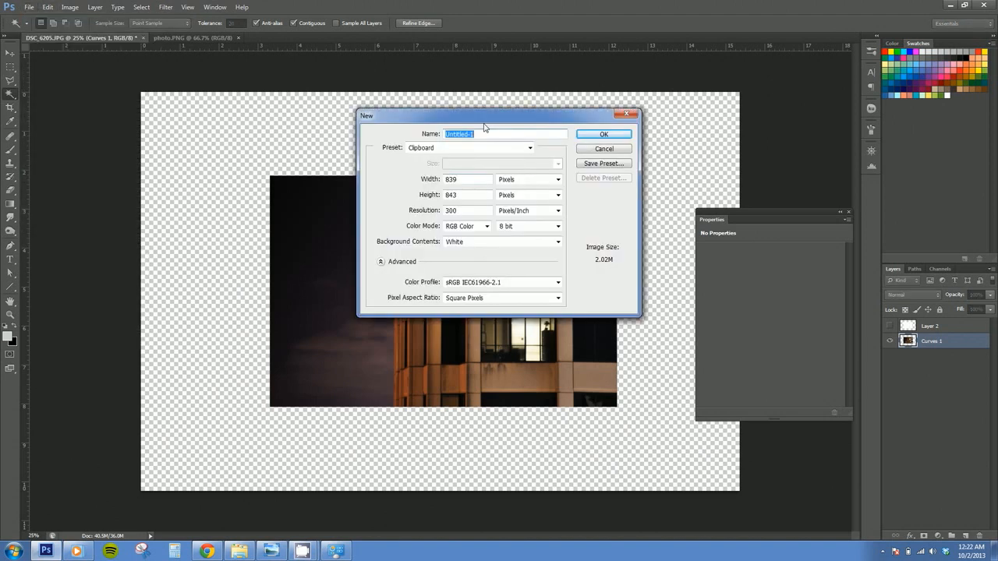
pyautogui.moveTo(486, 119); pyautogui.dragTo(780, 202)
pyautogui.doubleClick(744, 265)
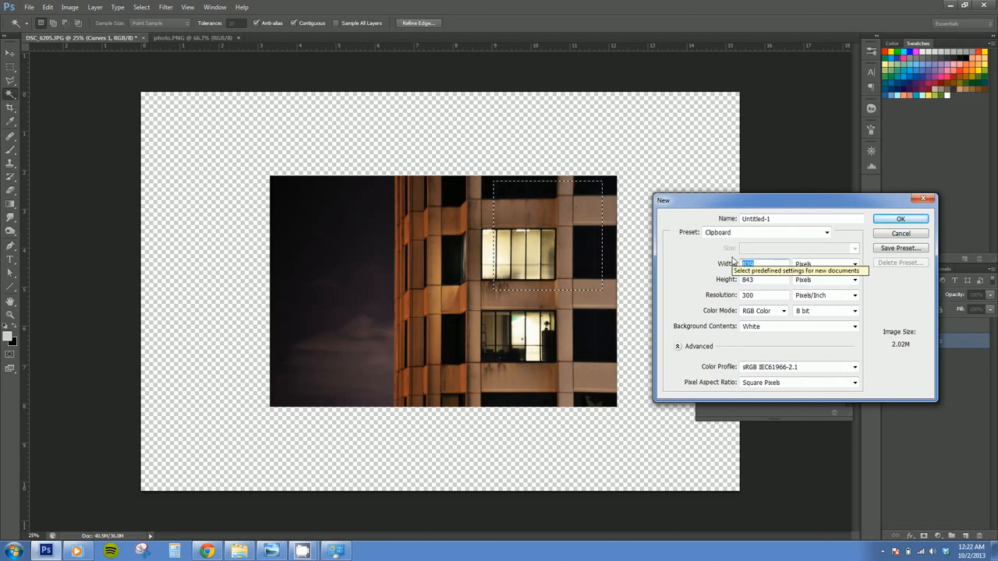
pyautogui.write('1500')
pyautogui.press('Tab')
pyautogui.press('Tab')
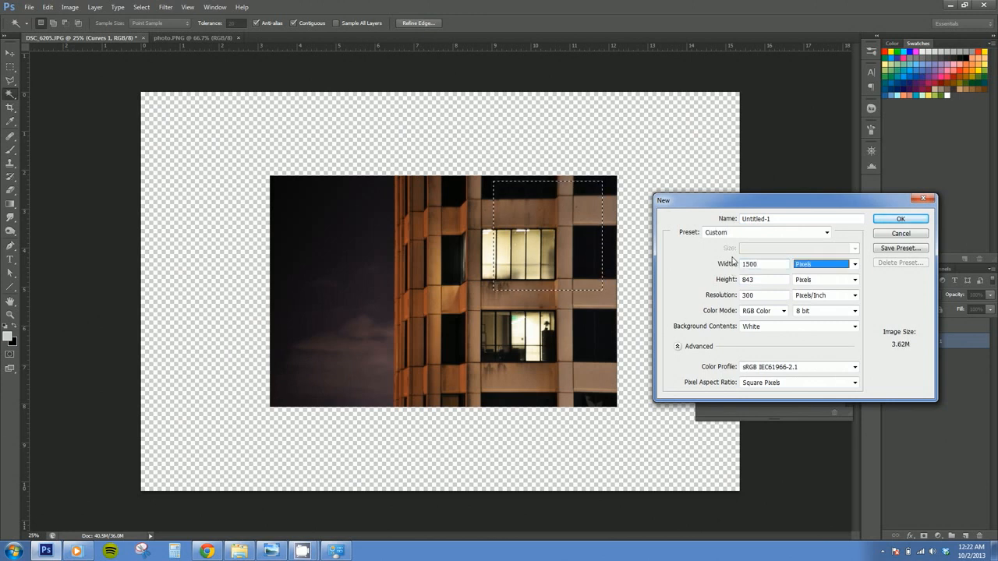
pyautogui.write('1500')
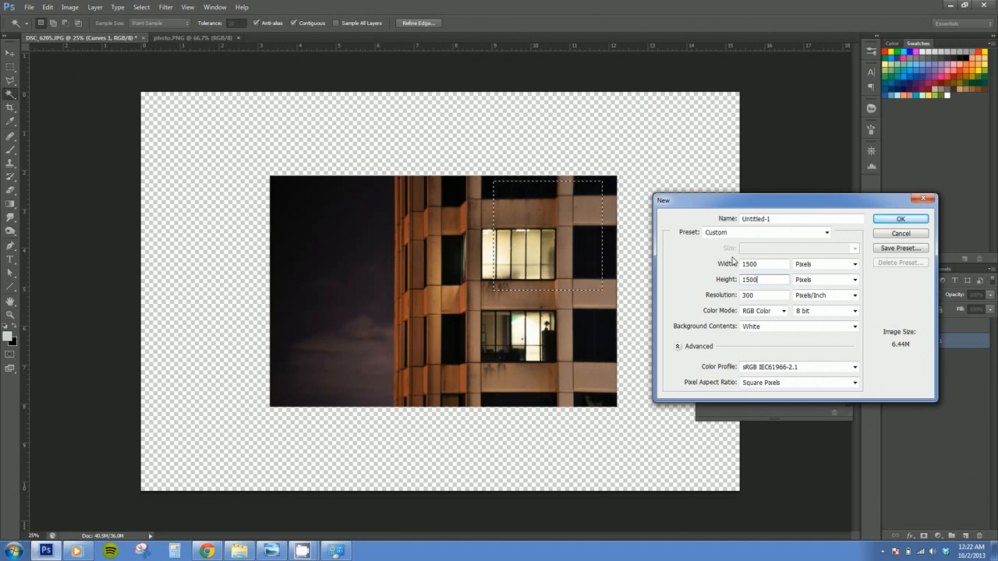
pyautogui.press('Return')
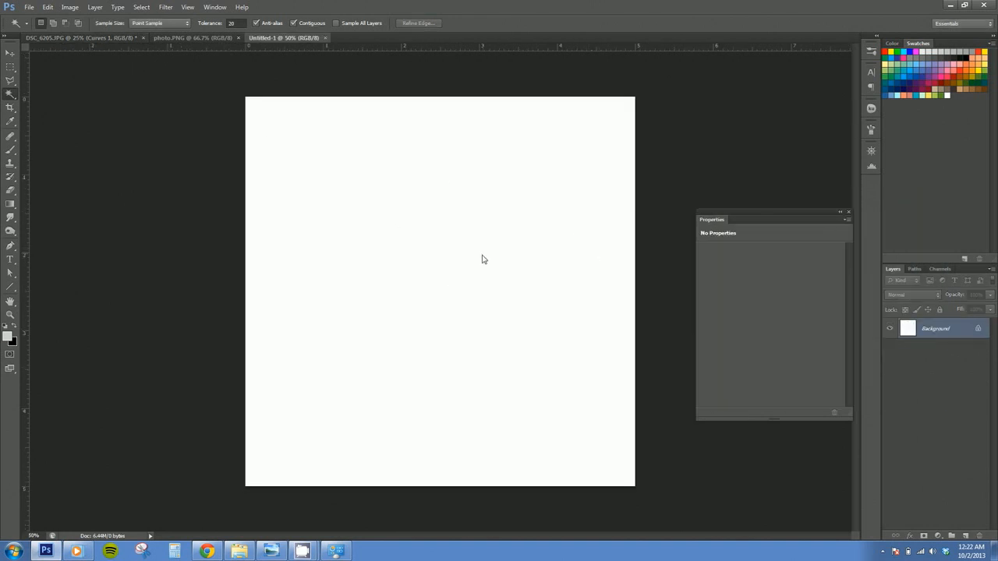
pyautogui.hotkey('ctrl', 'v')
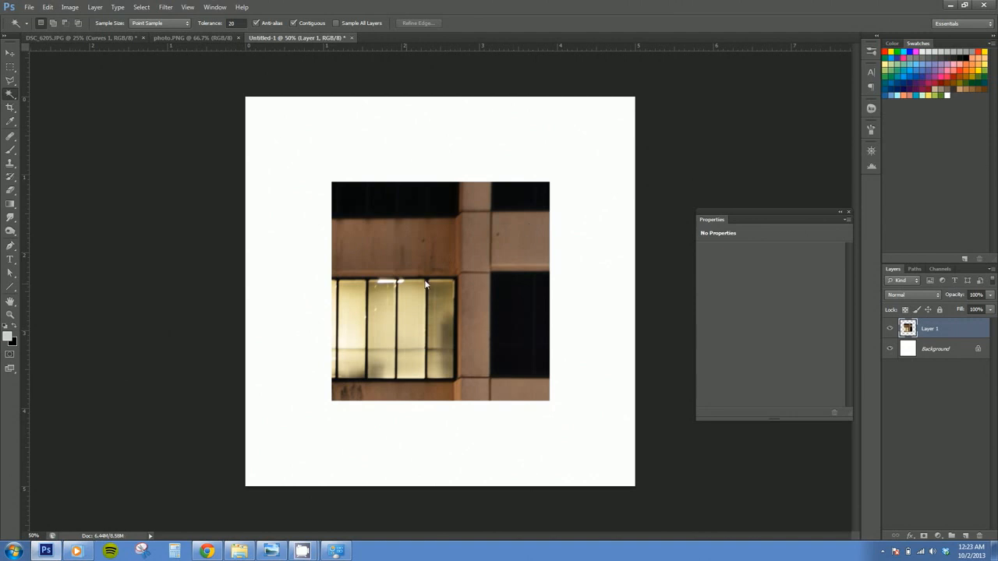
# Crop the canvas on all four sides to the edges of the pasted tile and switch to the Move tool
pyautogui.press('c')
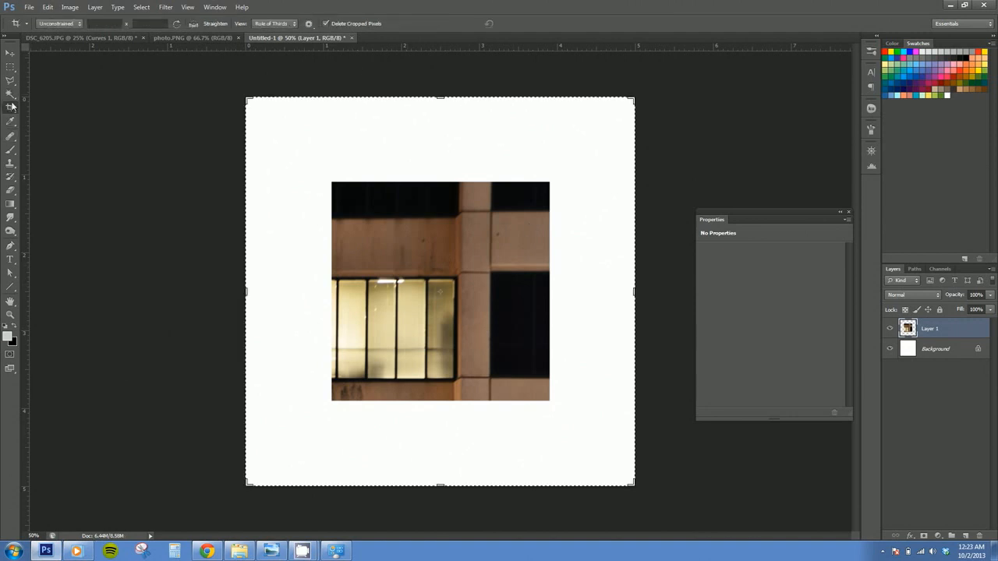
pyautogui.moveTo(440, 98); pyautogui.dragTo(436, 156)
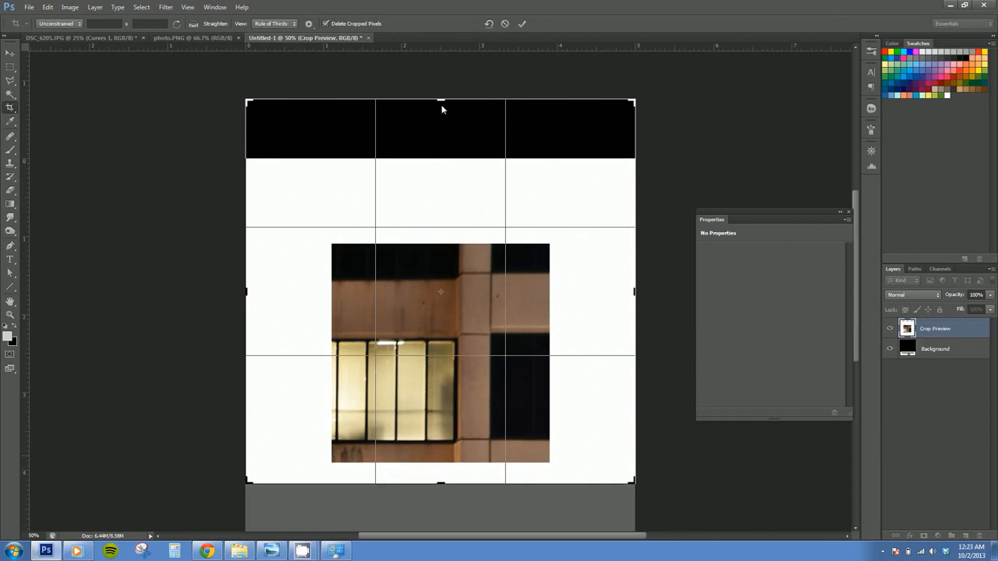
pyautogui.press('Return')
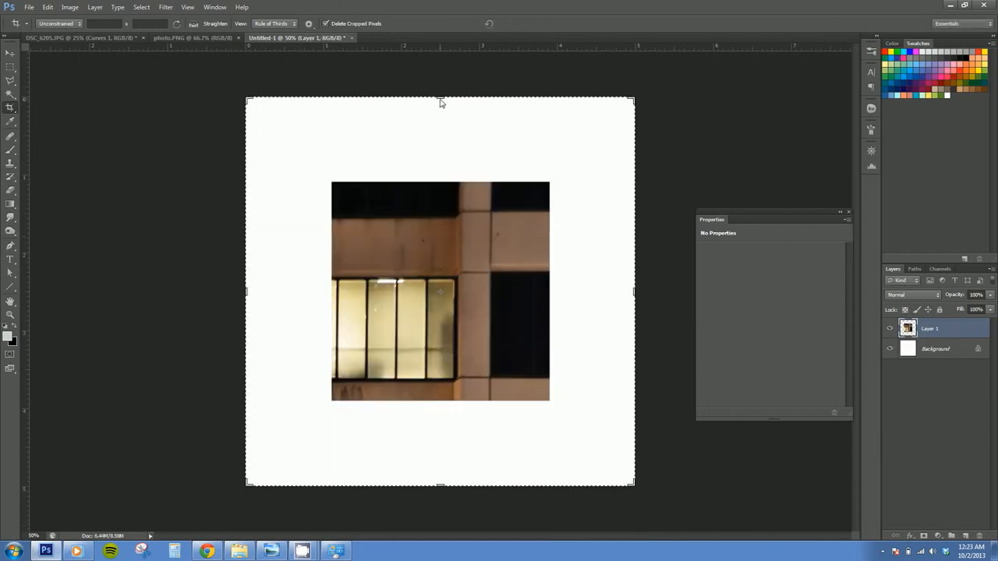
pyautogui.moveTo(441, 100); pyautogui.dragTo(445, 143)
pyautogui.moveTo(633, 291); pyautogui.dragTo(590, 301)
pyautogui.moveTo(442, 443); pyautogui.dragTo(434, 398)
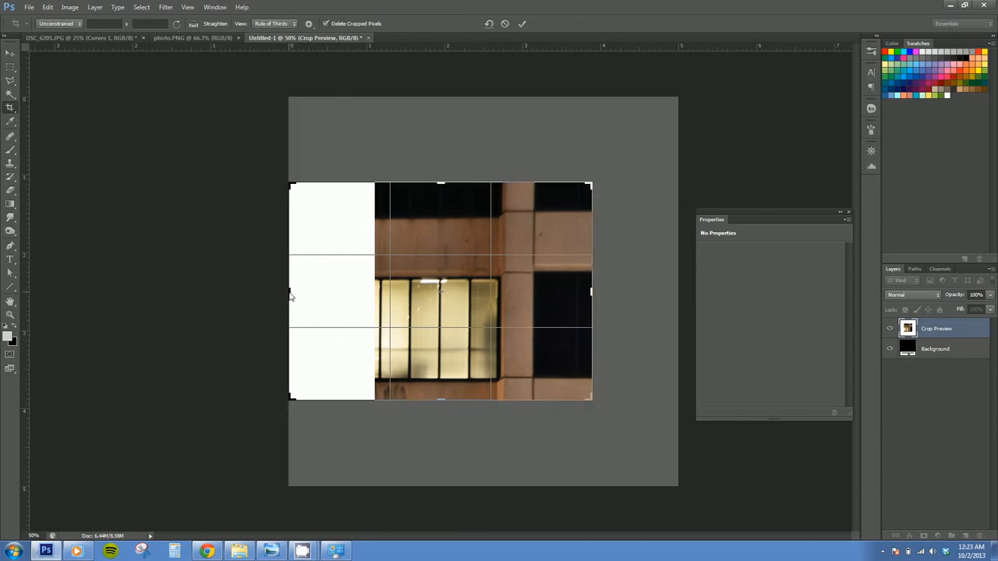
pyautogui.moveTo(291, 292); pyautogui.dragTo(336, 295)
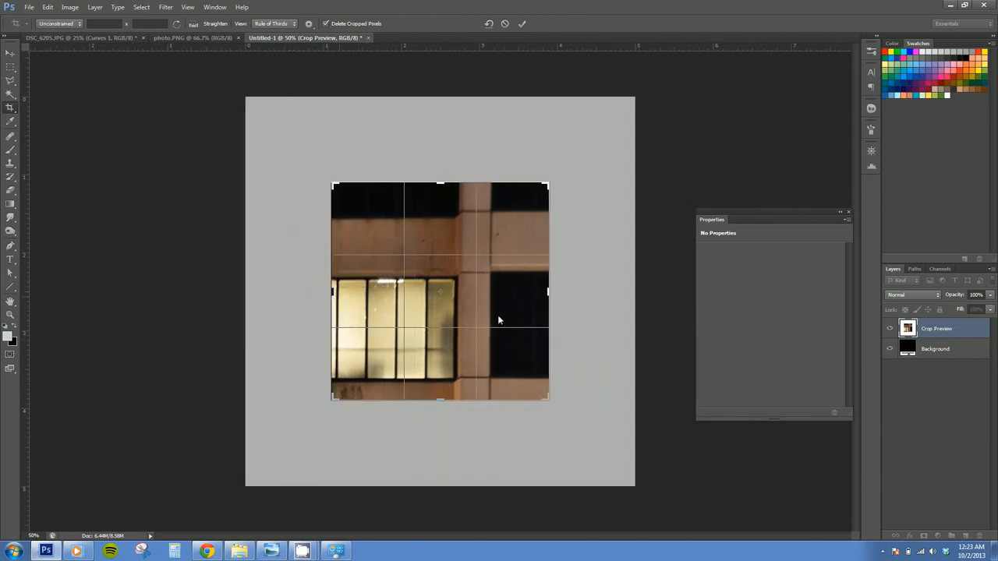
pyautogui.press('Return')
pyautogui.press('v')
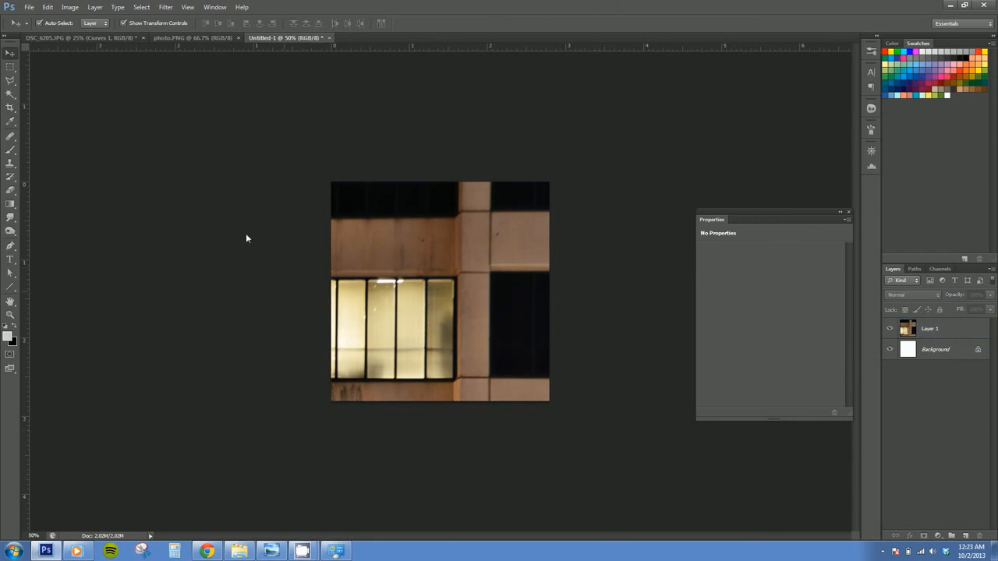
# Return to DSC_6205.JPG, show Layer 2, and select its lower-right white square with the Magic Wand
pyautogui.click(178, 37)
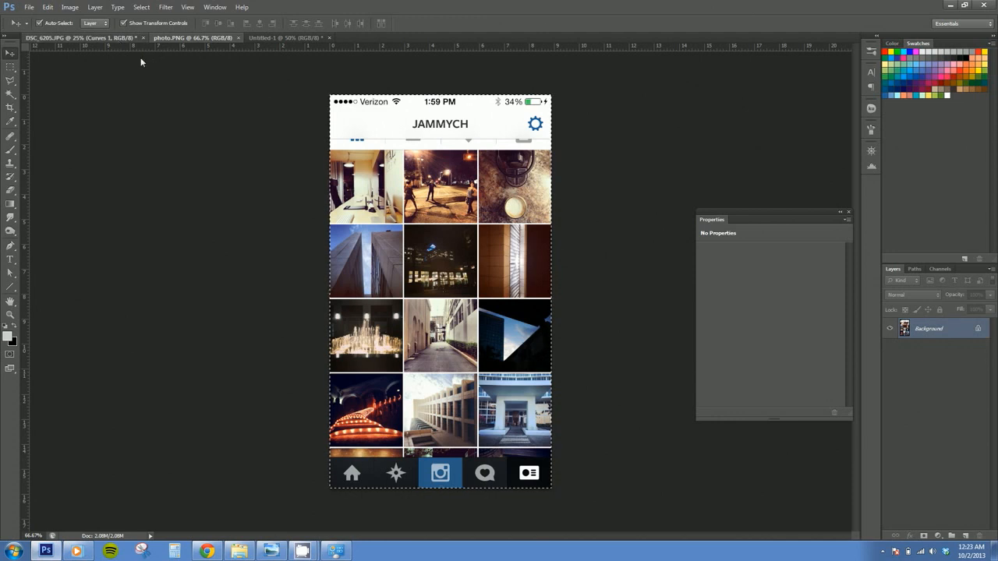
pyautogui.click(82, 37)
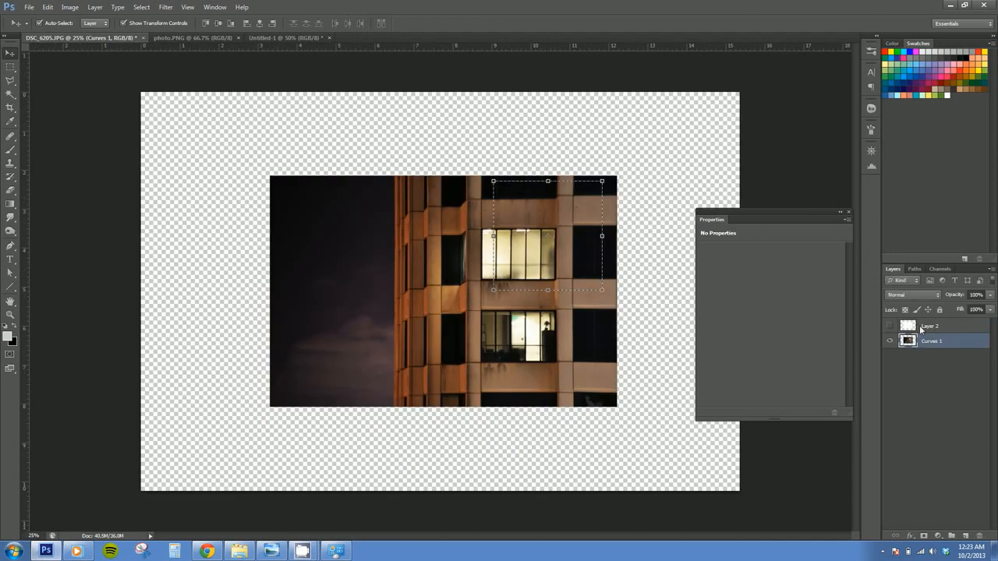
pyautogui.click(895, 328)
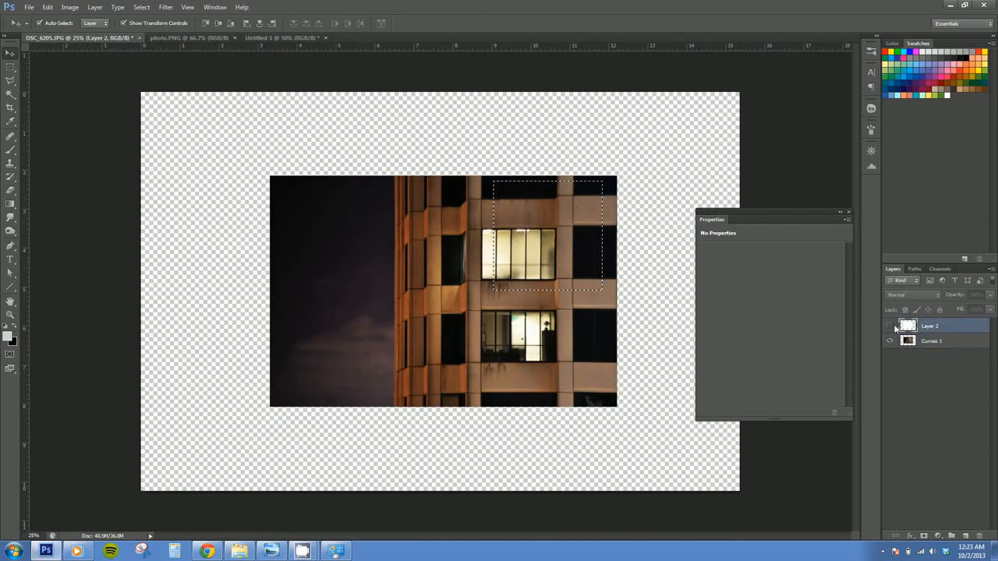
pyautogui.click(890, 326)
pyautogui.press('w')
pyautogui.click(556, 366)
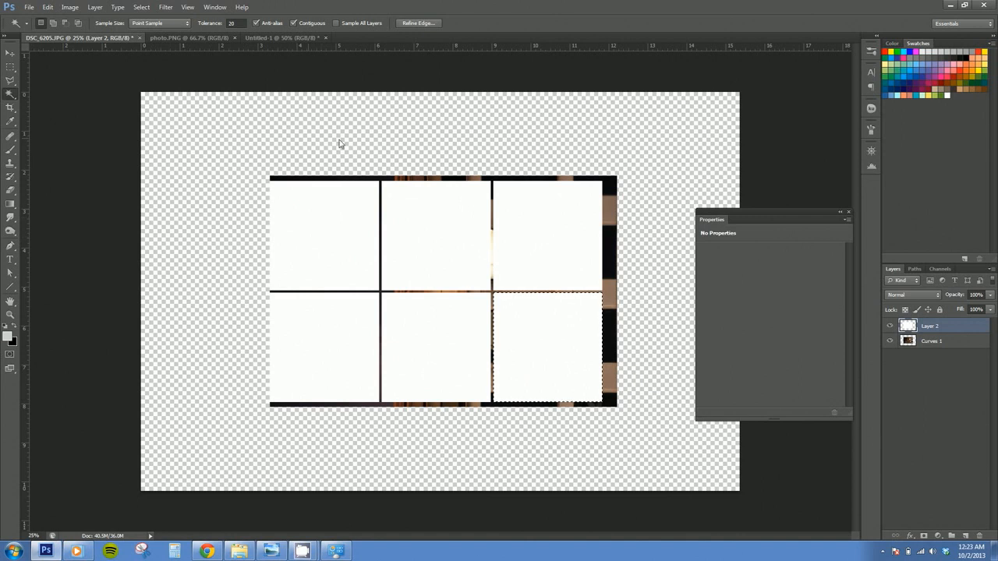
# Rename the pasted tile's layer in Untitled-1 as IG4
pyautogui.click(276, 35)
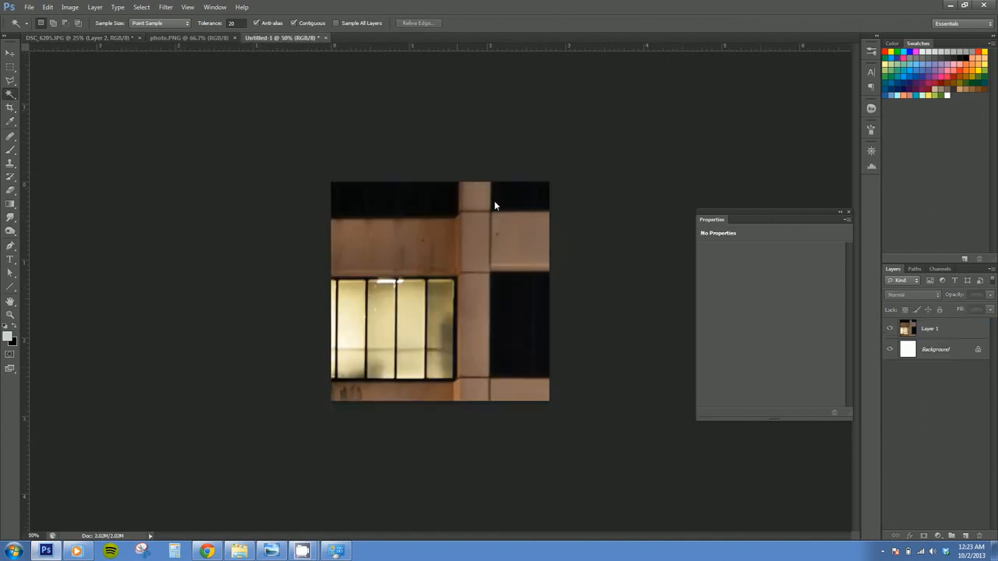
pyautogui.doubleClick(937, 329)
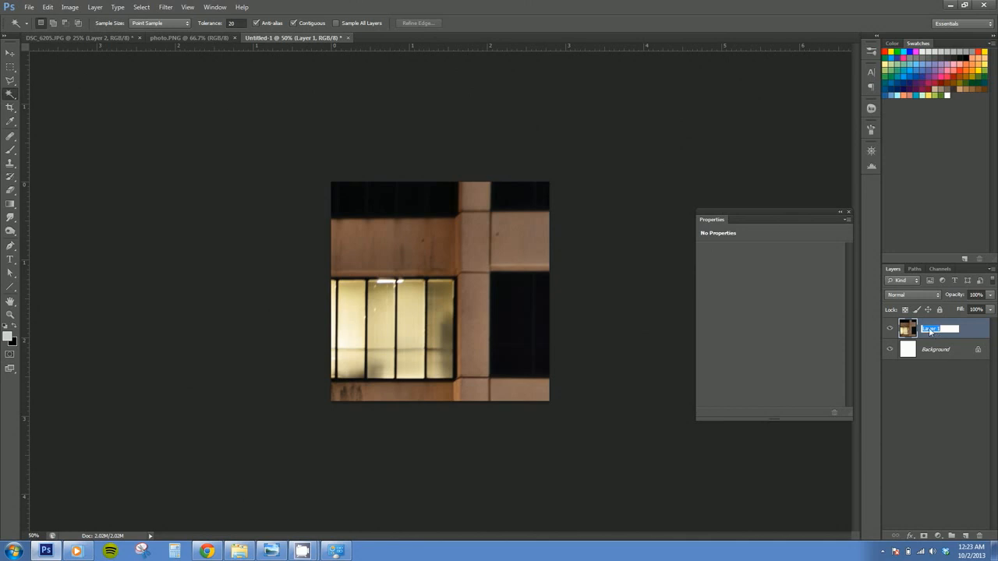
pyautogui.press('BackSpace')
pyautogui.write('IG4')
pyautogui.press('Return')
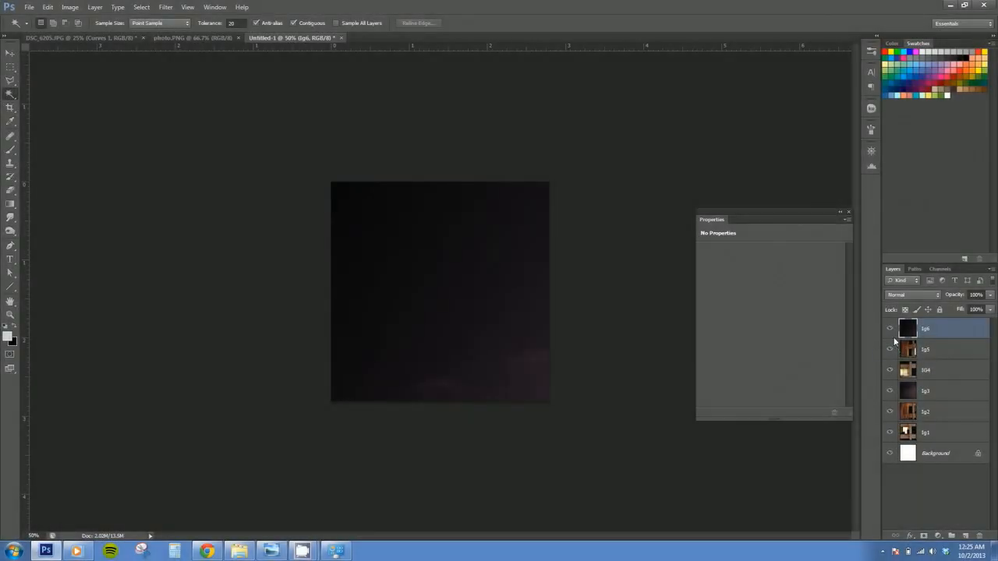
# Hide the tile layers Ig6, Ig5, IG4, Ig3 and Ig2, and make the Ig1 layer active
pyautogui.click(891, 350)
pyautogui.click(889, 369)
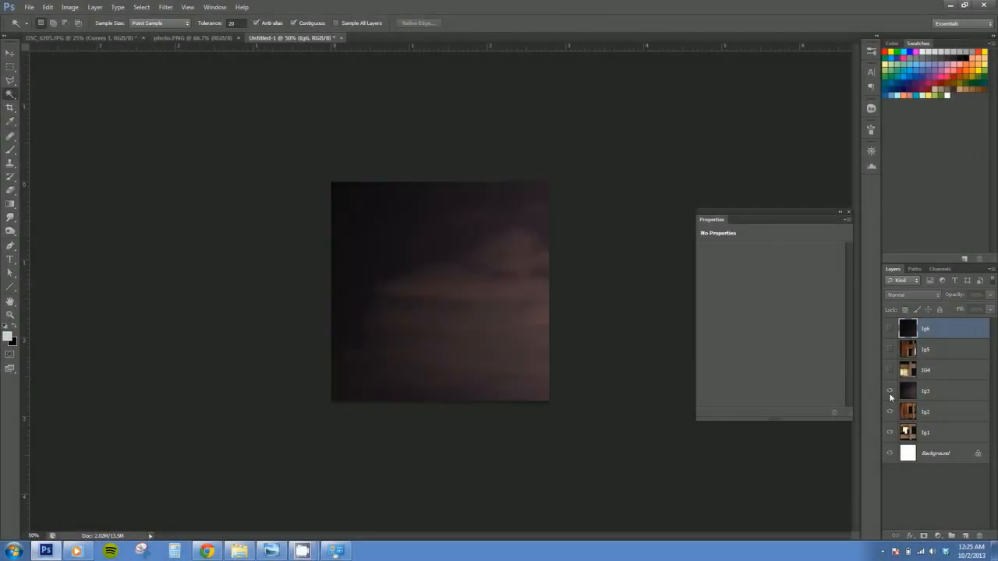
pyautogui.click(890, 412)
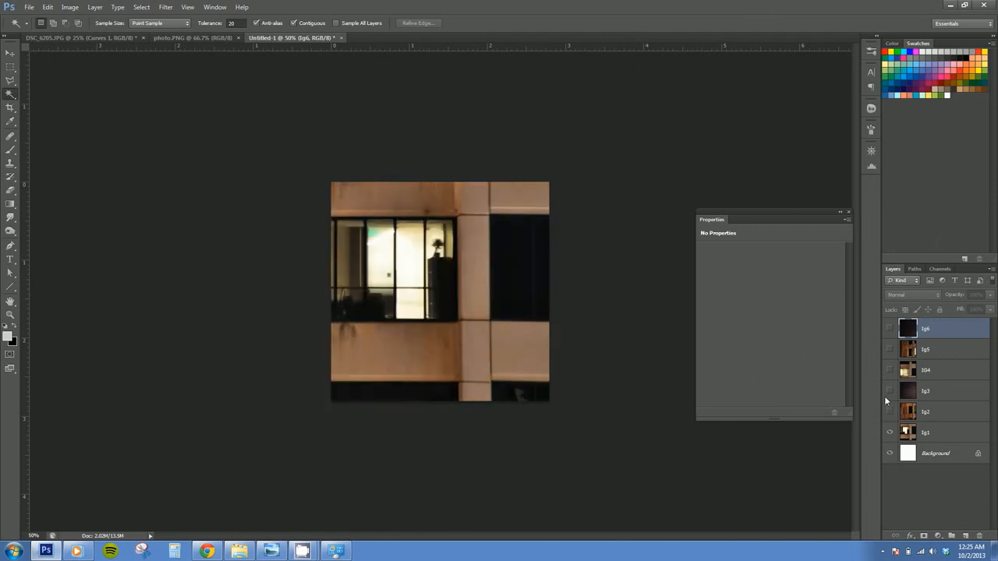
pyautogui.click(940, 432)
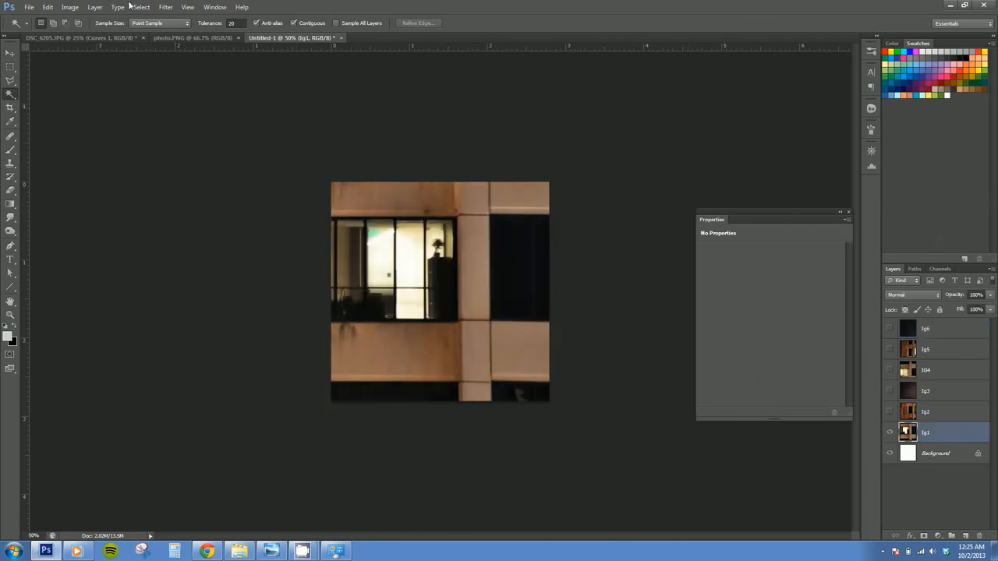
pyautogui.click(29, 7)
pyautogui.click(79, 132)
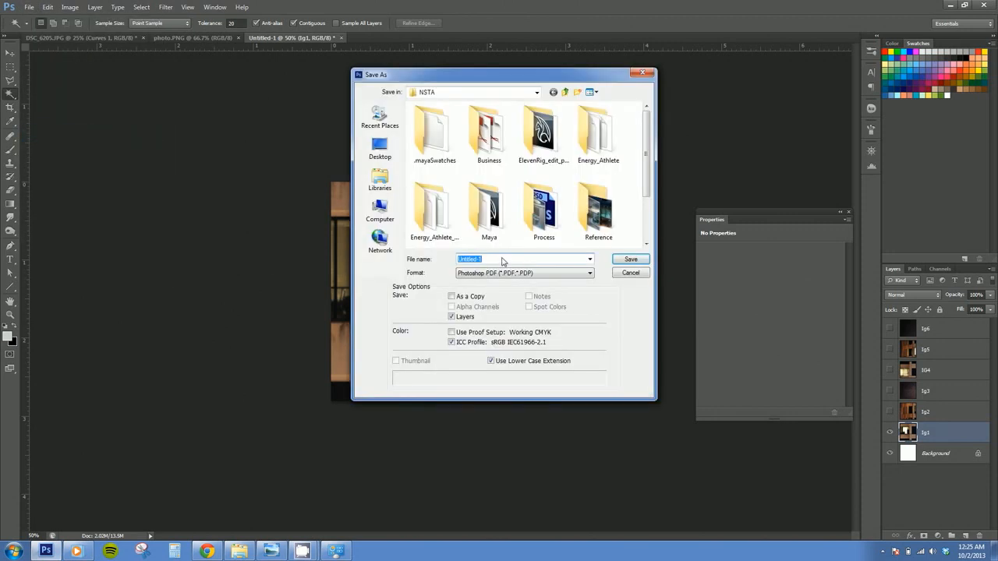
pyautogui.click(380, 149)
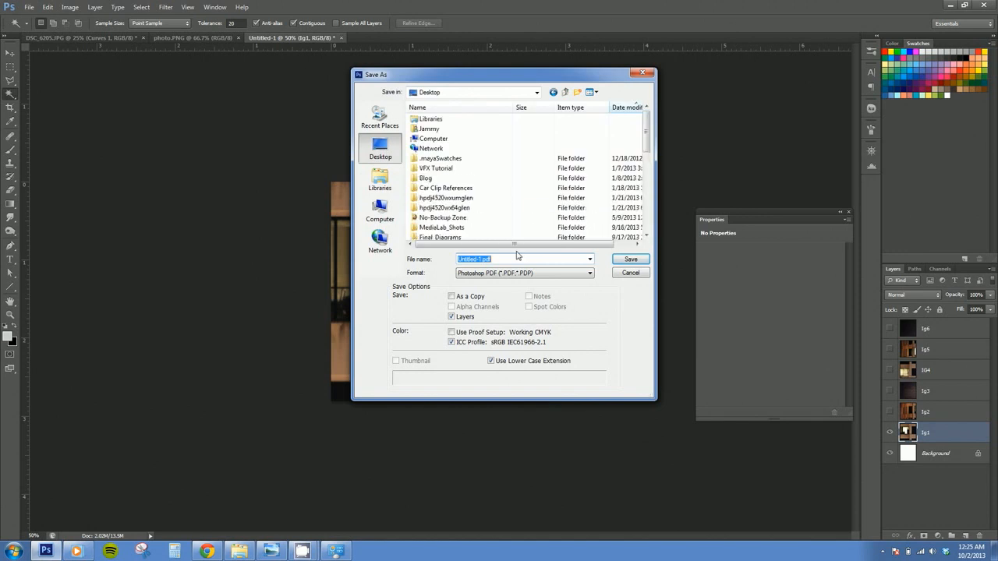
pyautogui.write('lg1')
pyautogui.press('Return')
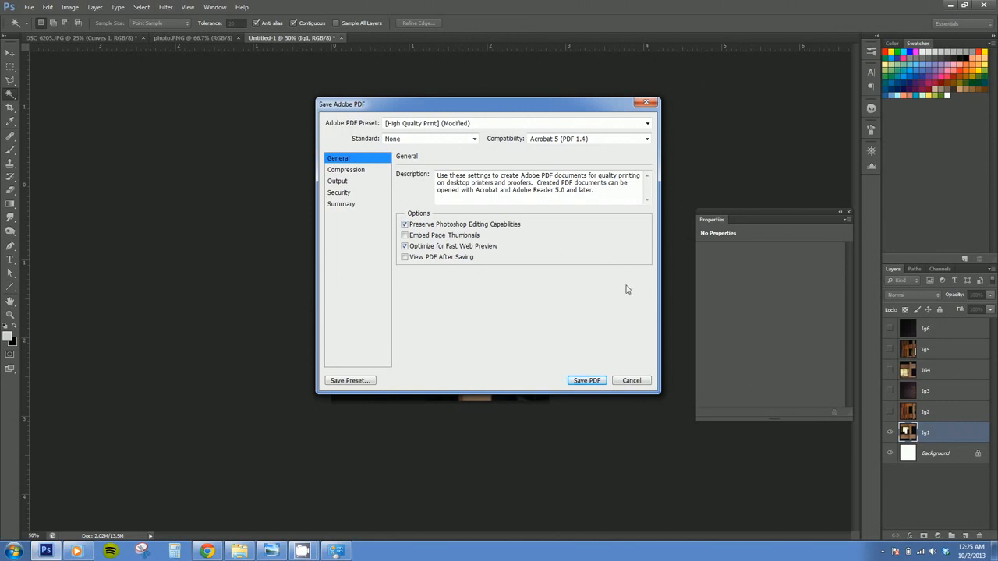
pyautogui.press('Return')
# Save the Ig1 tile to the Desktop as a JPEG named Ig1, lowering the image quality slightly
pyautogui.click(28, 7)
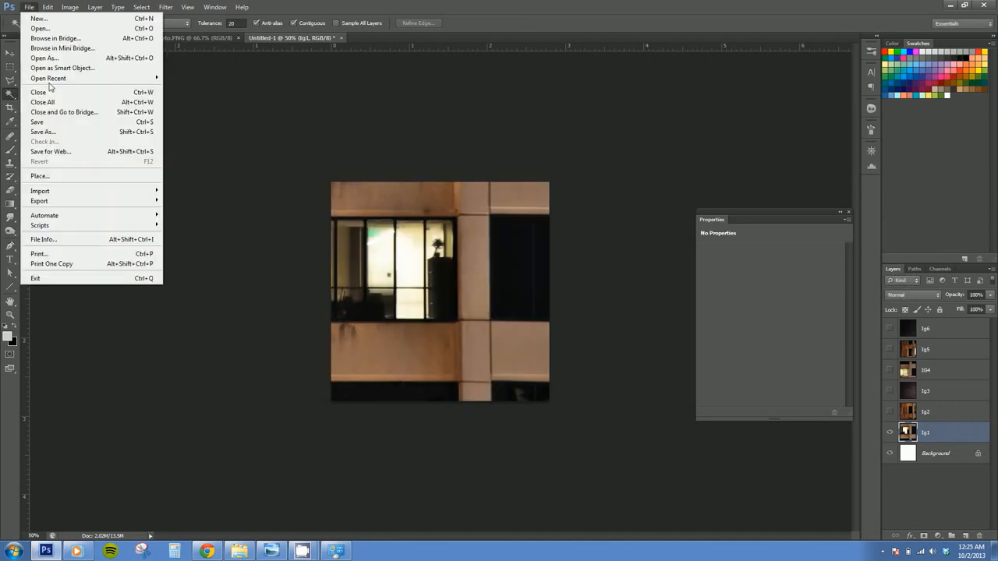
pyautogui.click(66, 131)
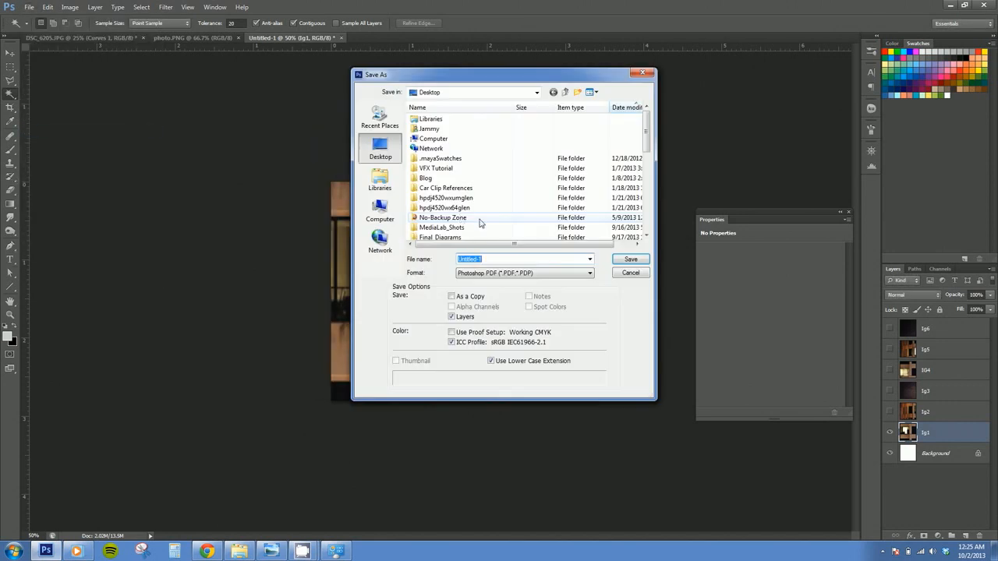
pyautogui.click(524, 272)
pyautogui.click(499, 337)
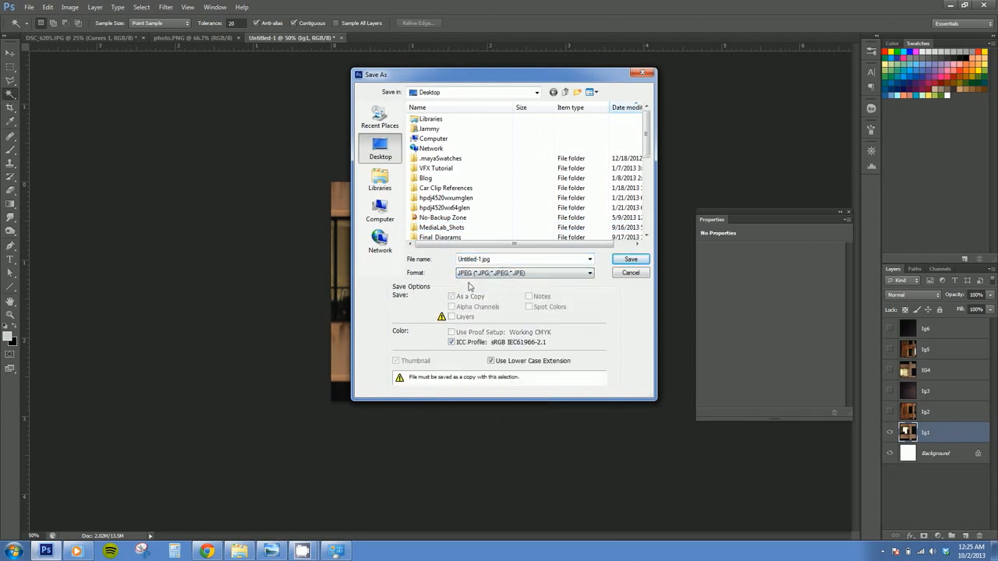
pyautogui.click(503, 263)
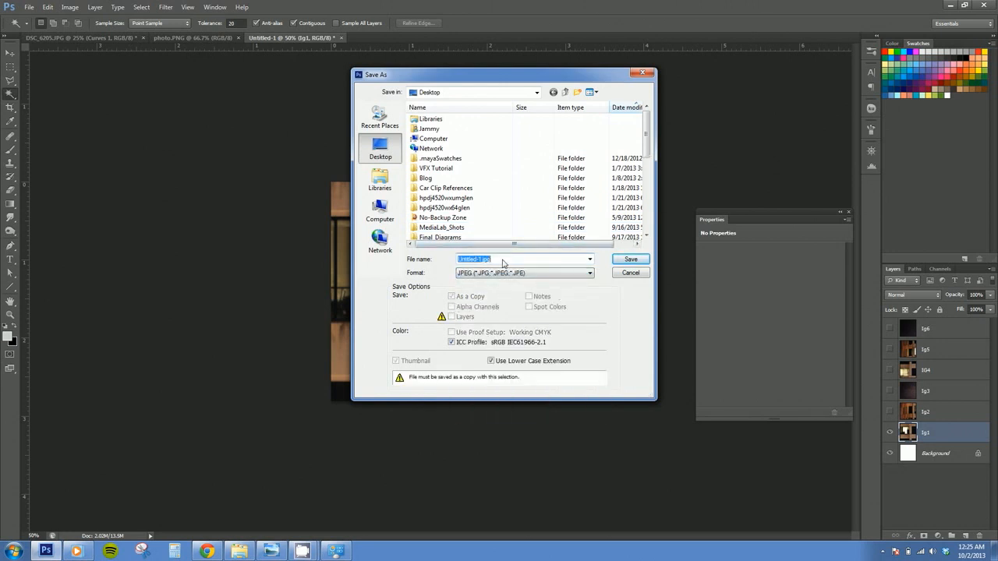
pyautogui.write('lg1')
pyautogui.press('Return')
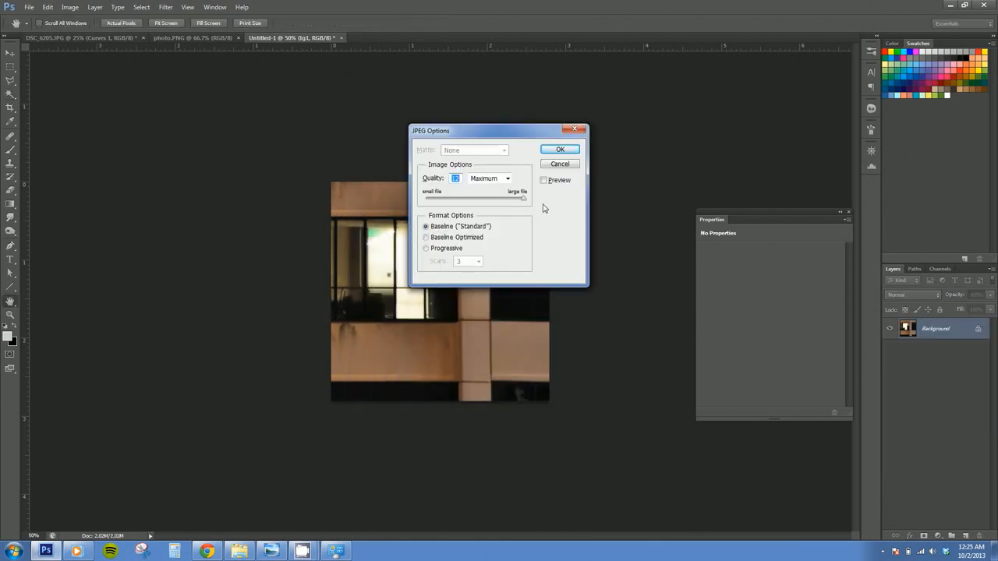
pyautogui.moveTo(522, 200); pyautogui.dragTo(506, 206)
pyautogui.click(565, 154)
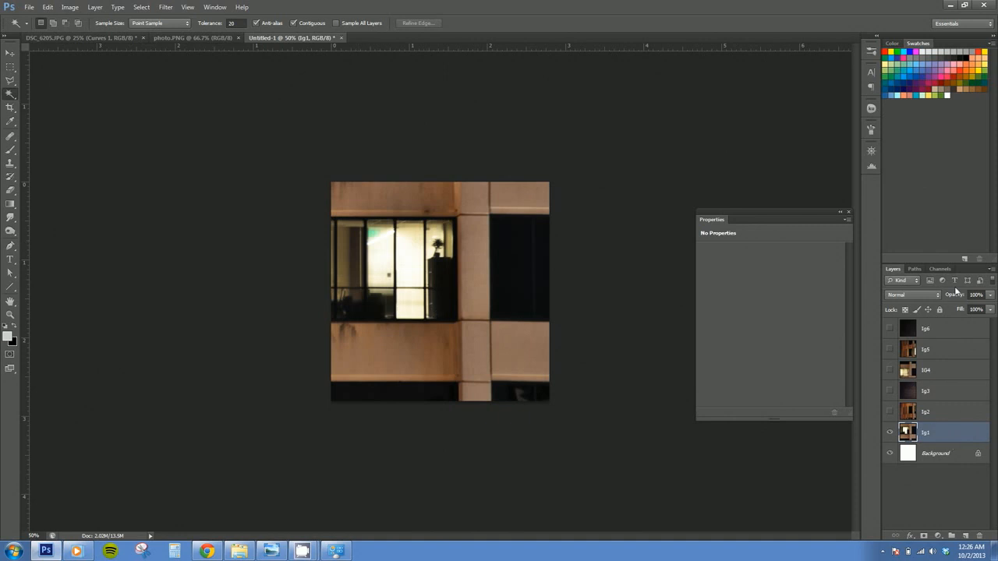
# Show the Ig2 tile layer and hide the Ig1 layer
pyautogui.click(890, 412)
pyautogui.click(889, 433)
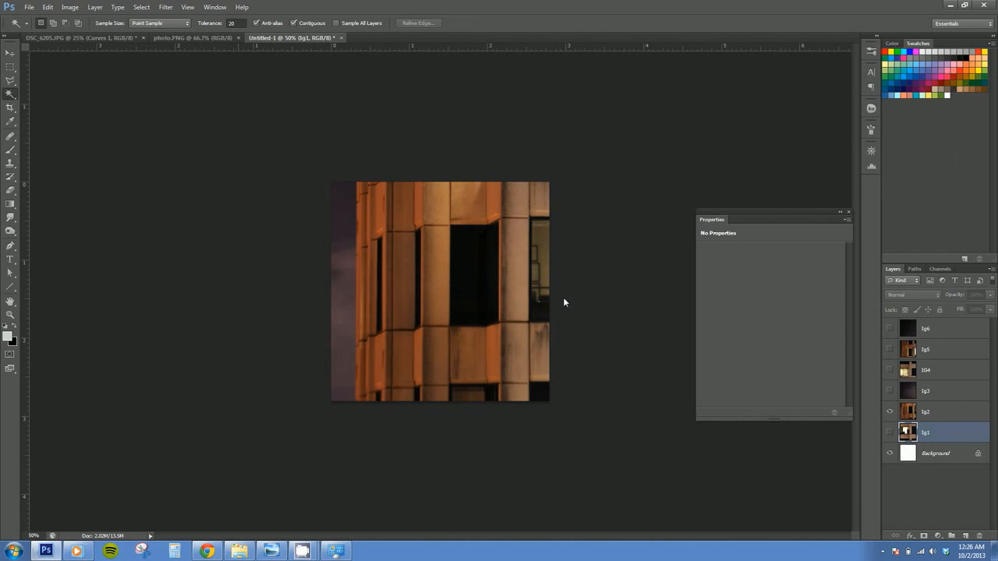